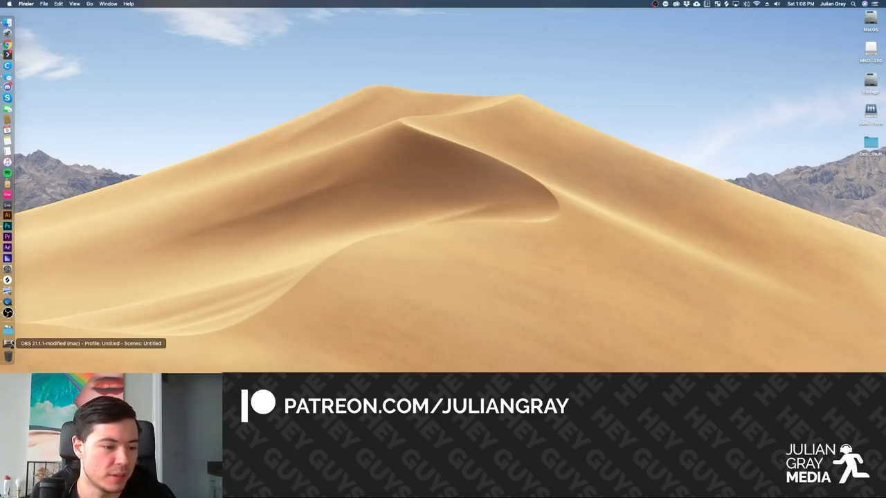
Glance at the recent downloads in the Dock's Downloads stack, then close it.
click(8, 333)
click(257, 269)
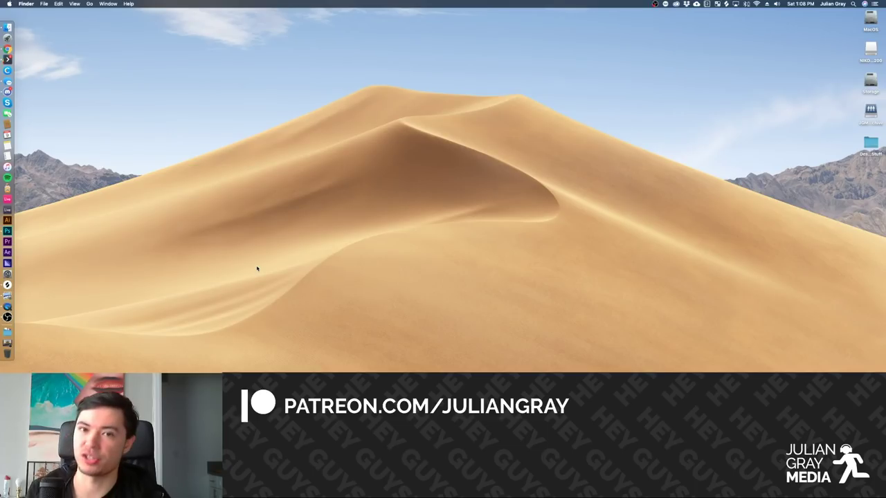
Open the logo concept revision PDF from the Downloads stack in Preview.
click(8, 333)
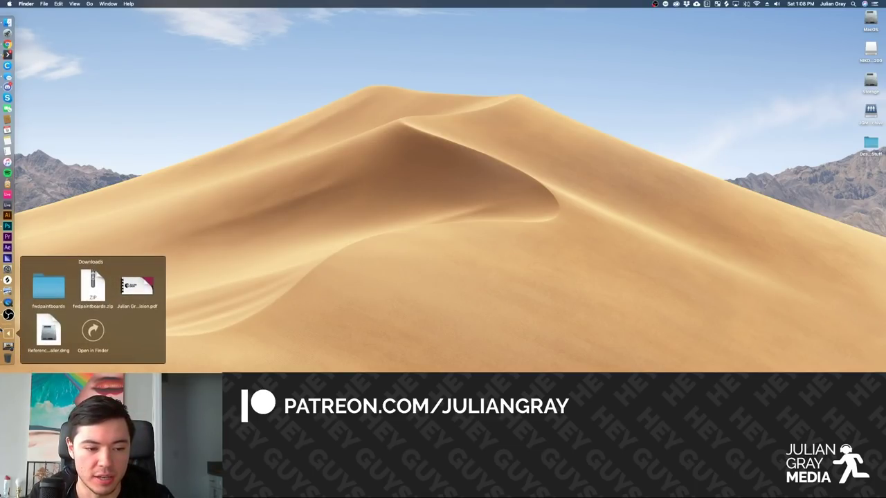
click(138, 292)
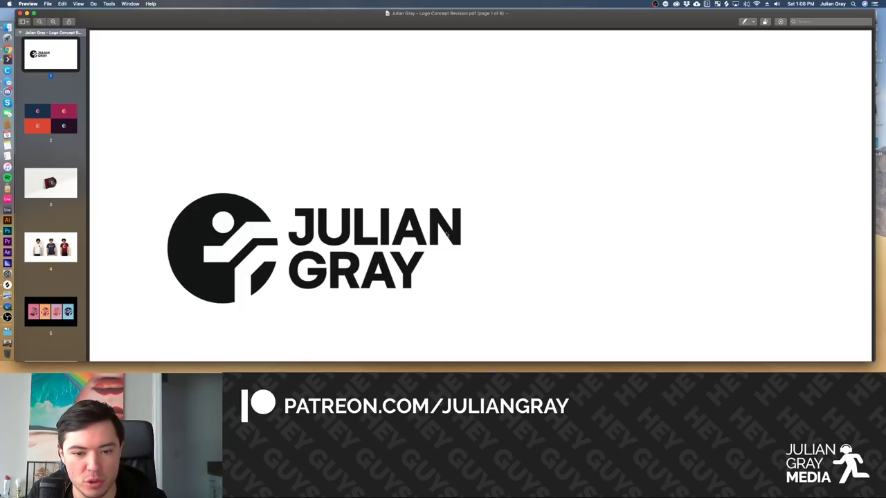
Page through the PDF from page 2's colour tiles to page 4's white, navy and maroon T-shirts.
click(42, 123)
scroll(401, 208, down, 5)
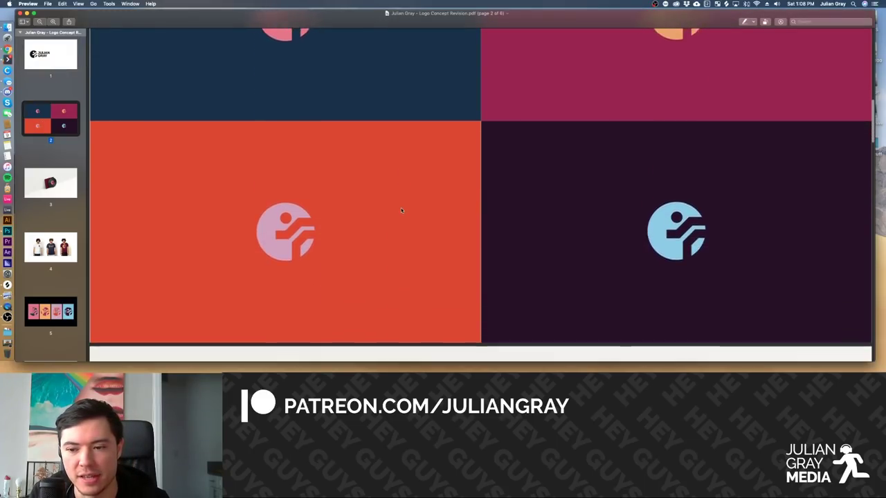
scroll(401, 210, down, 3)
scroll(401, 211, up, 10)
scroll(401, 210, down, 5)
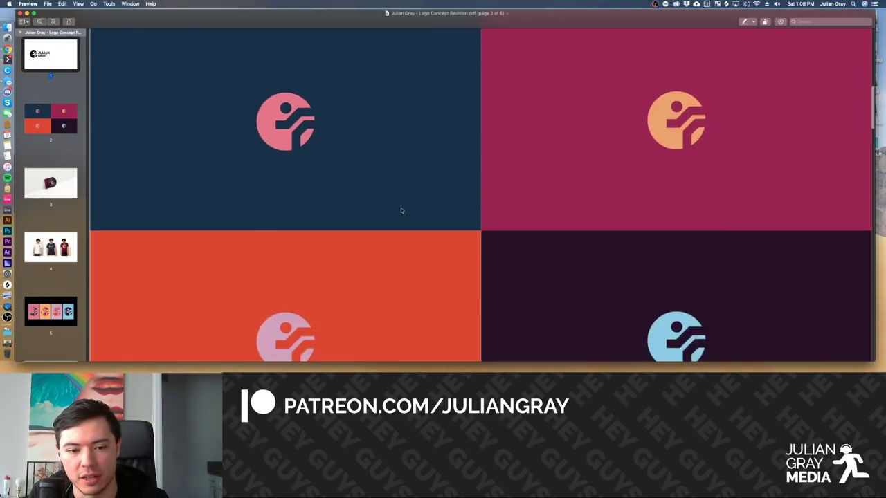
scroll(401, 210, down, 1)
scroll(400, 210, down, 10)
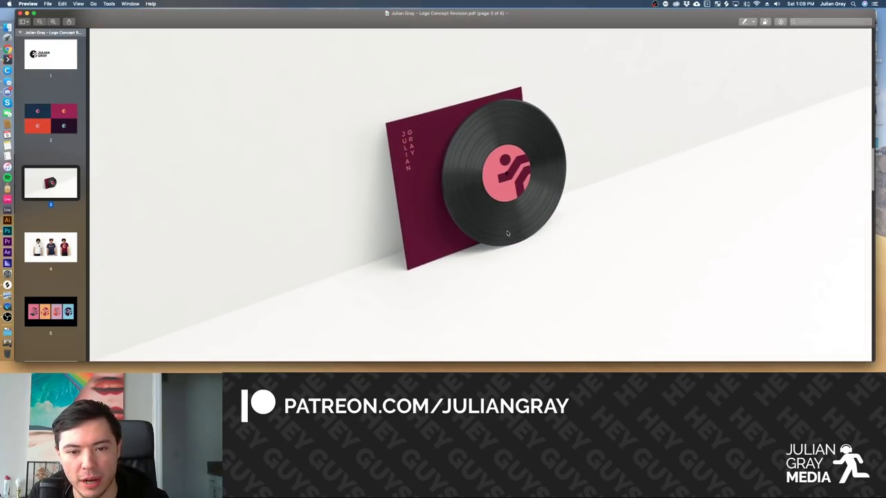
scroll(407, 135, down, 1)
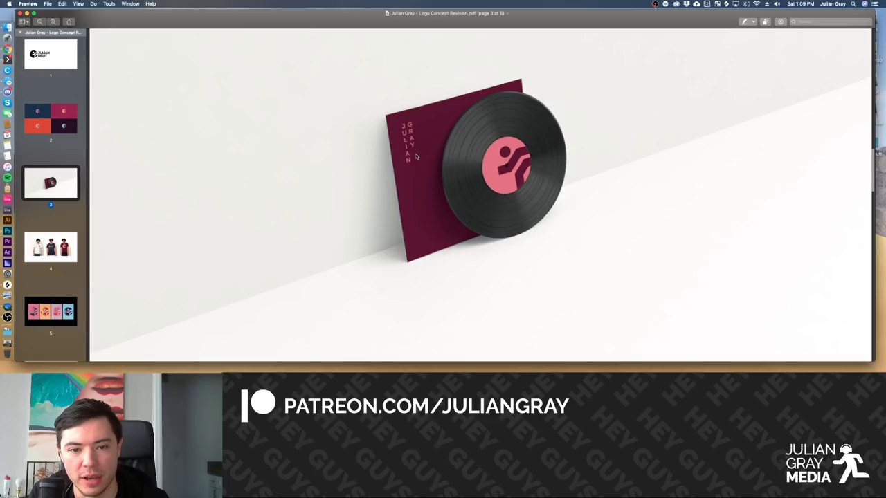
scroll(436, 220, down, 3)
scroll(436, 219, down, 10)
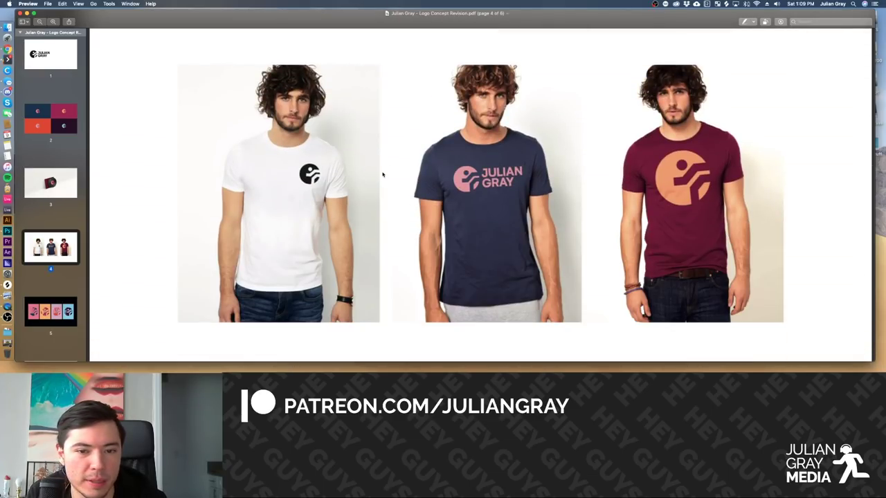
scroll(381, 178, down, 1)
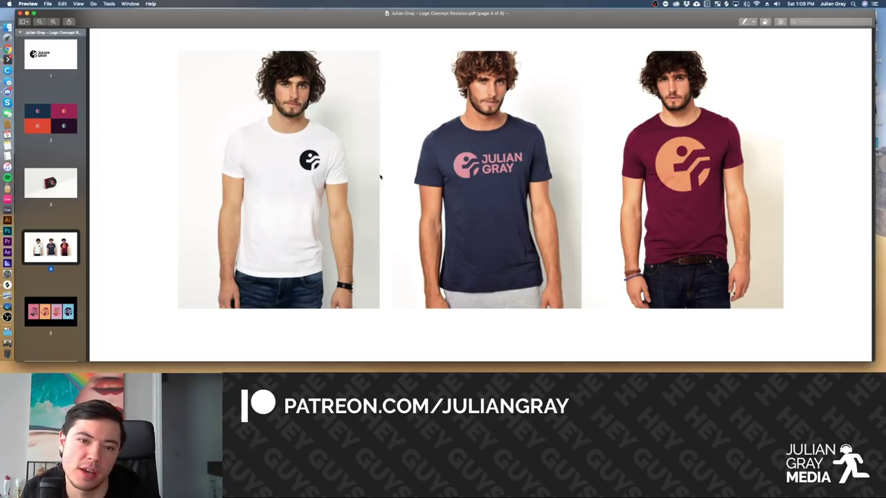
scroll(380, 177, down, 1)
scroll(380, 177, up, 1)
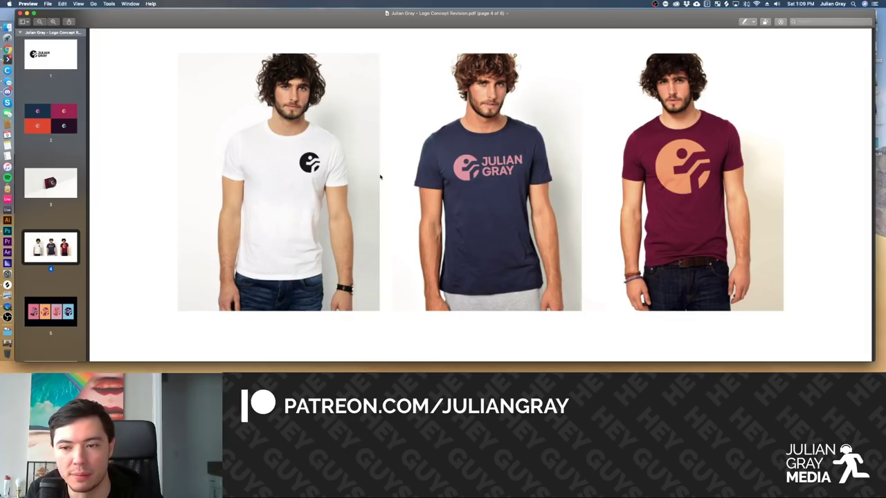
Scroll down to the poster row and maroon circle mark, then back up to page 1.
scroll(380, 177, down, 10)
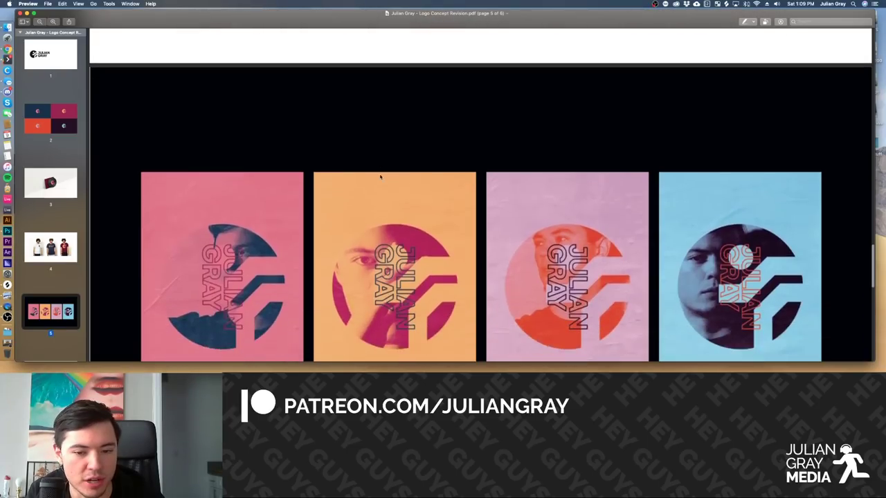
scroll(380, 177, down, 3)
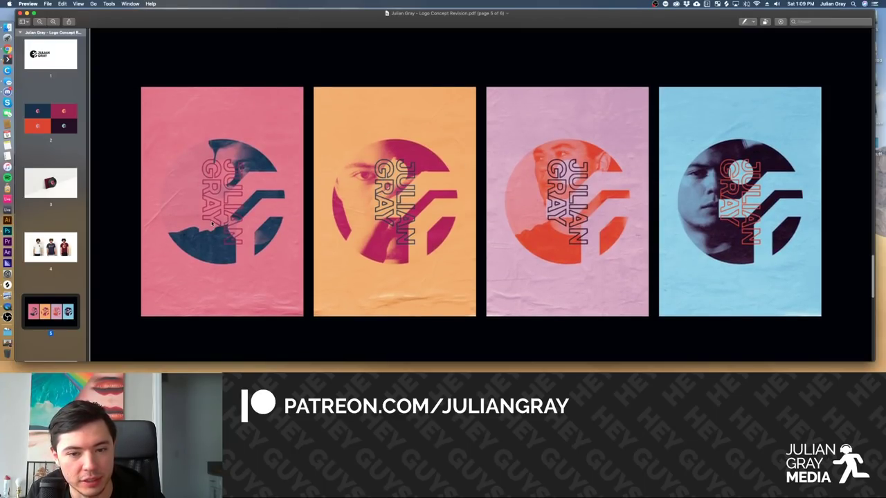
scroll(392, 127, down, 2)
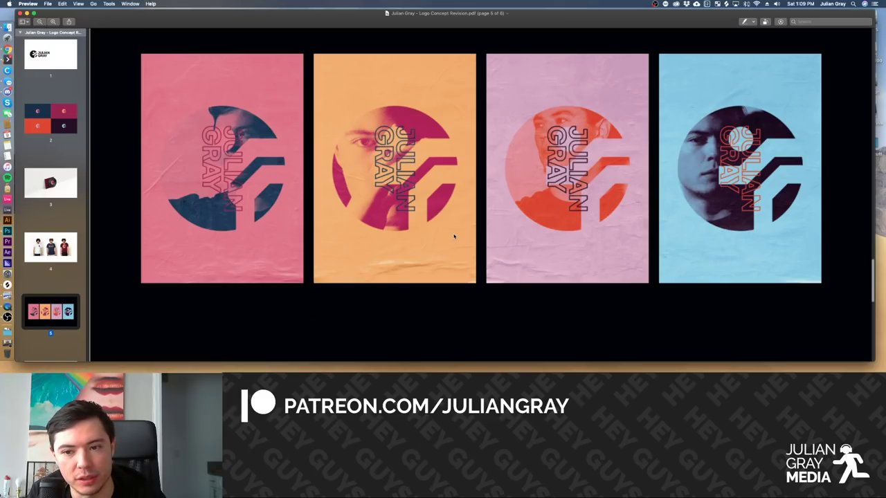
scroll(435, 241, down, 10)
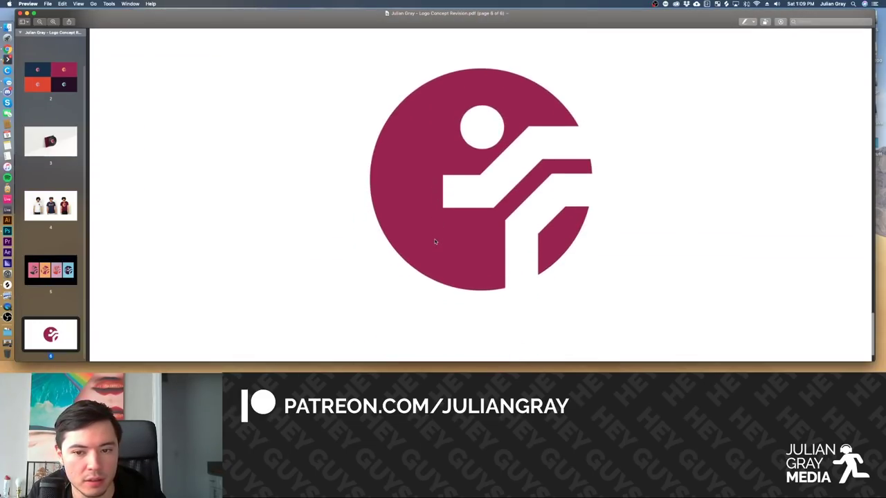
scroll(435, 241, up, 3)
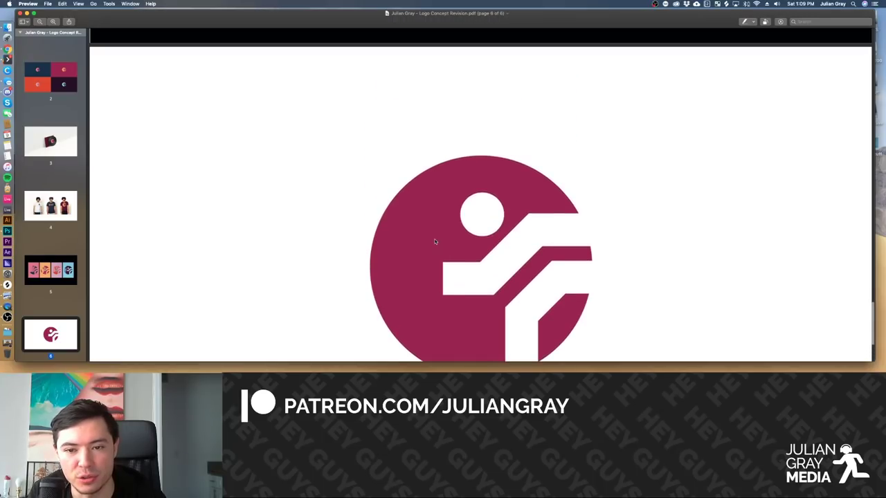
scroll(435, 242, up, 15)
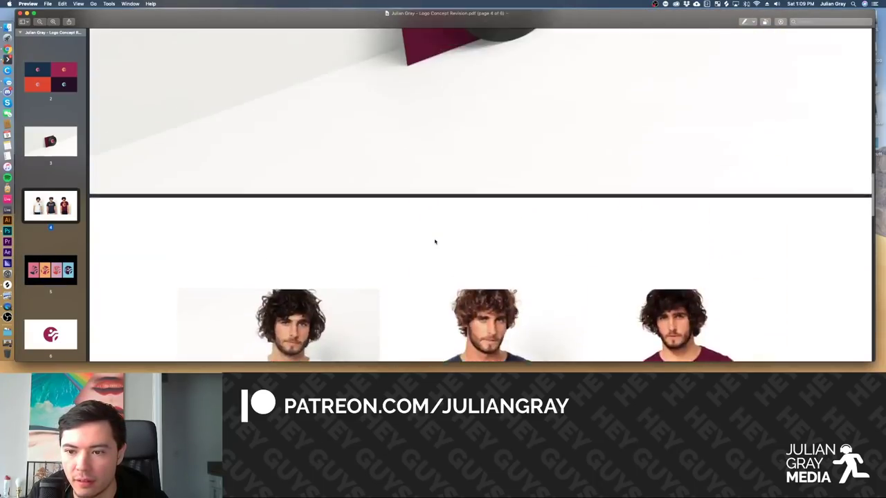
scroll(435, 242, up, 15)
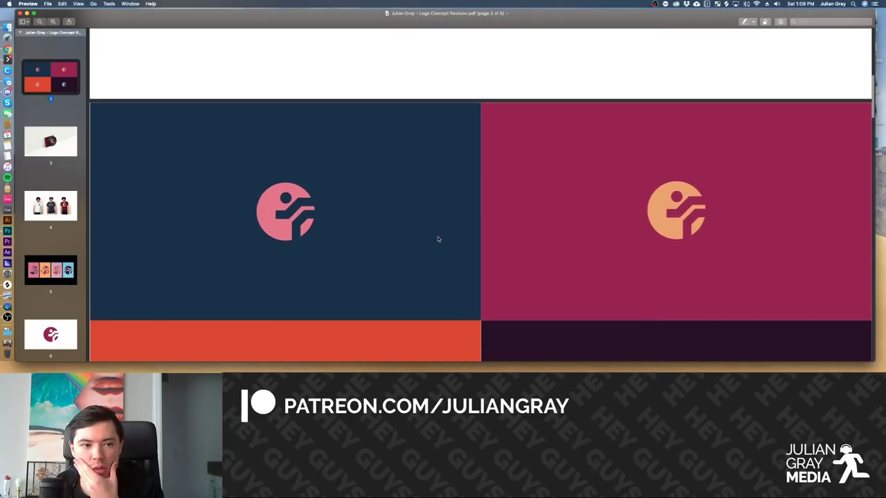
scroll(438, 239, up, 15)
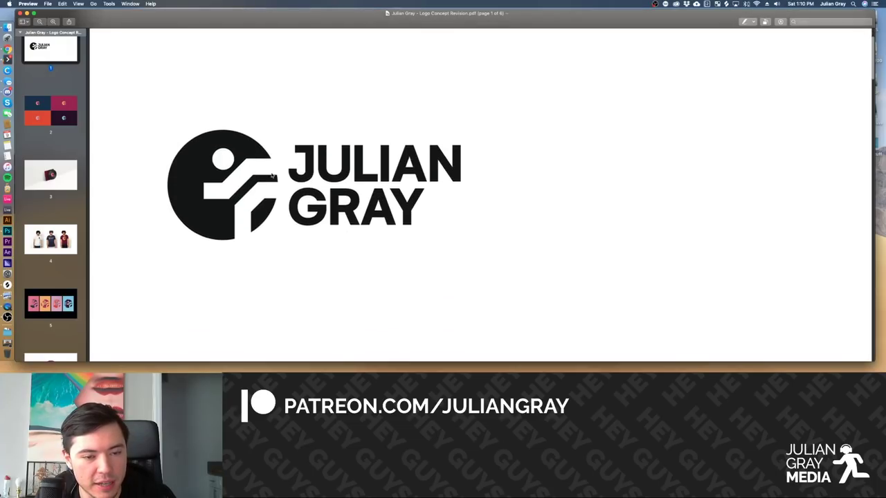
Scroll past the vinyl and T-shirt mockups to page 5's four coloured street posters.
scroll(409, 248, down, 5)
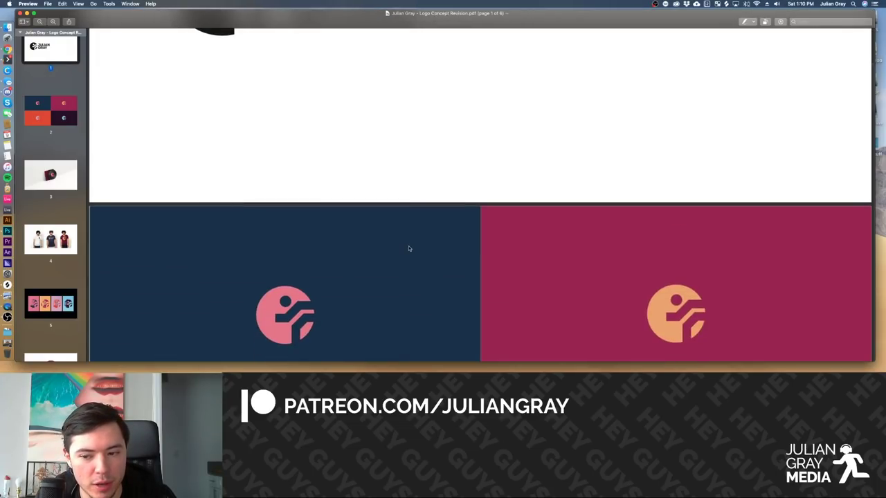
scroll(415, 229, up, 8)
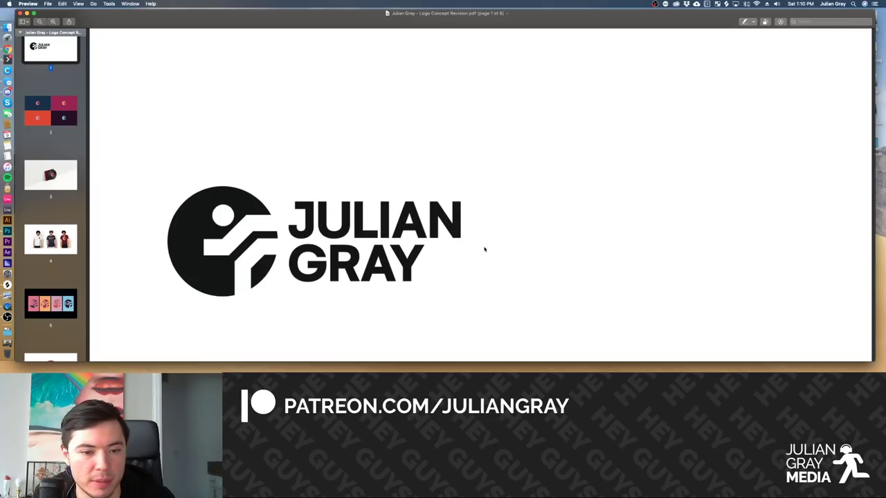
scroll(471, 257, down, 5)
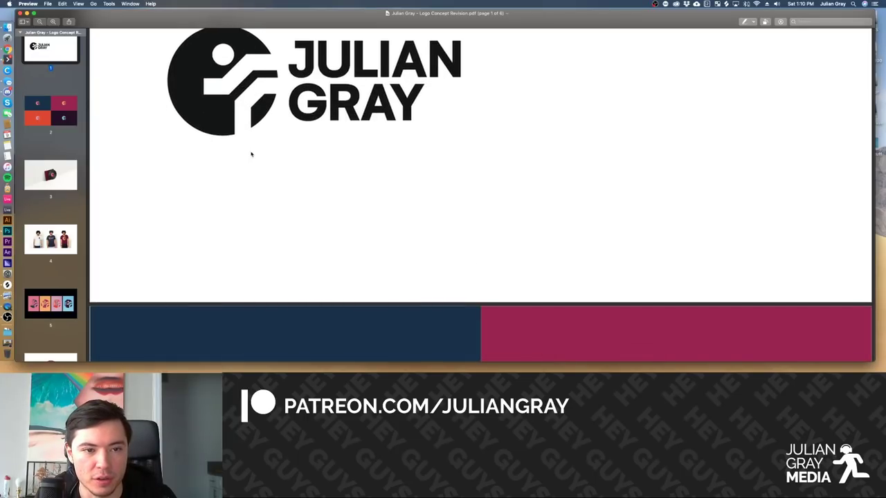
scroll(399, 138, down, 15)
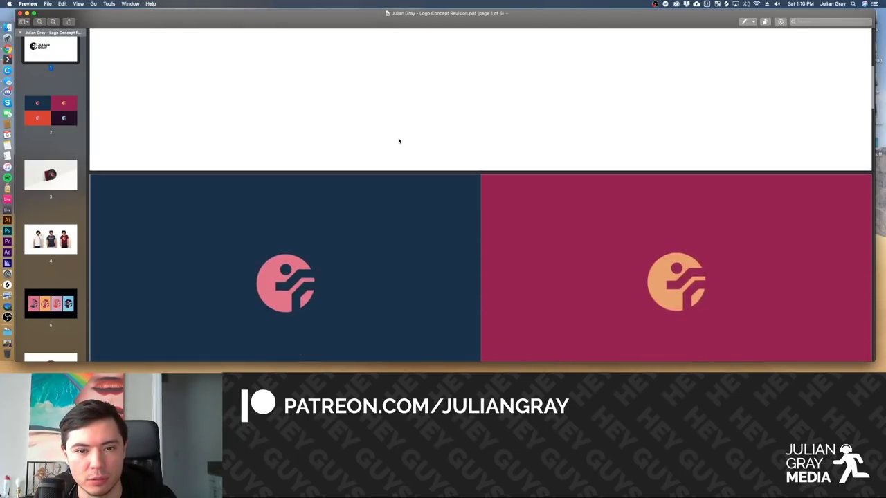
scroll(399, 141, up, 1)
scroll(398, 141, down, 3)
scroll(398, 142, down, 5)
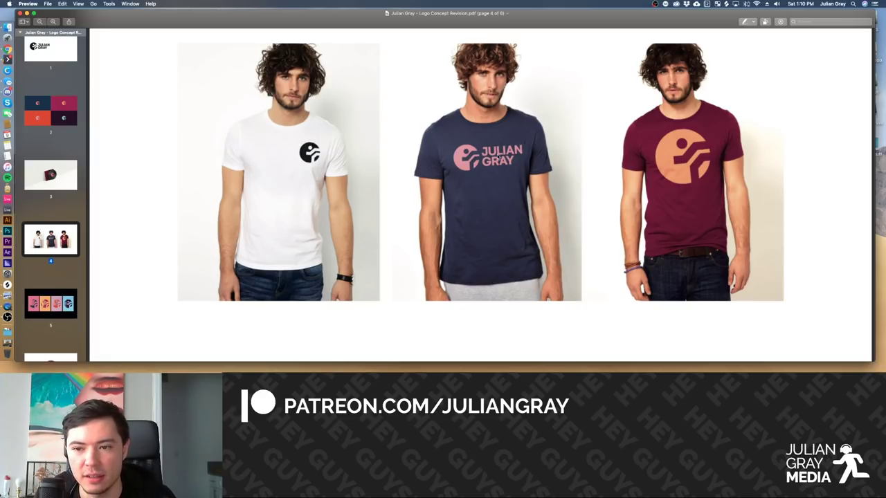
scroll(490, 159, up, 10)
scroll(488, 160, up, 10)
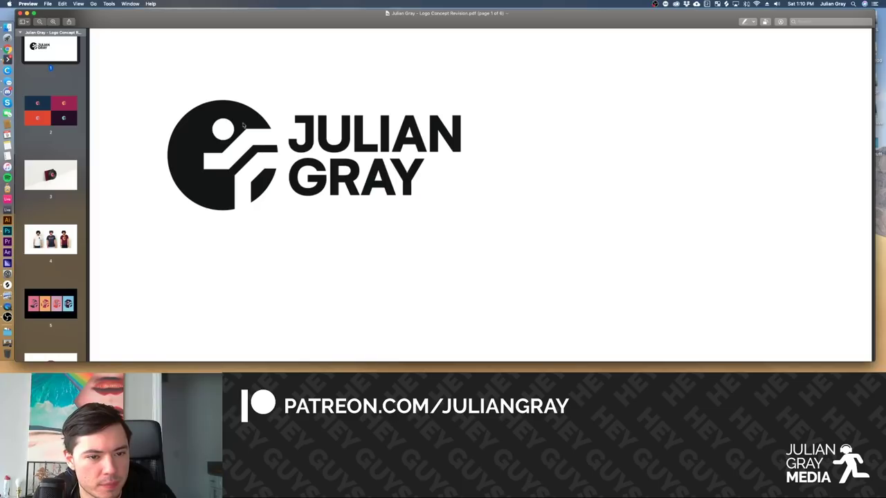
scroll(436, 227, down, 2)
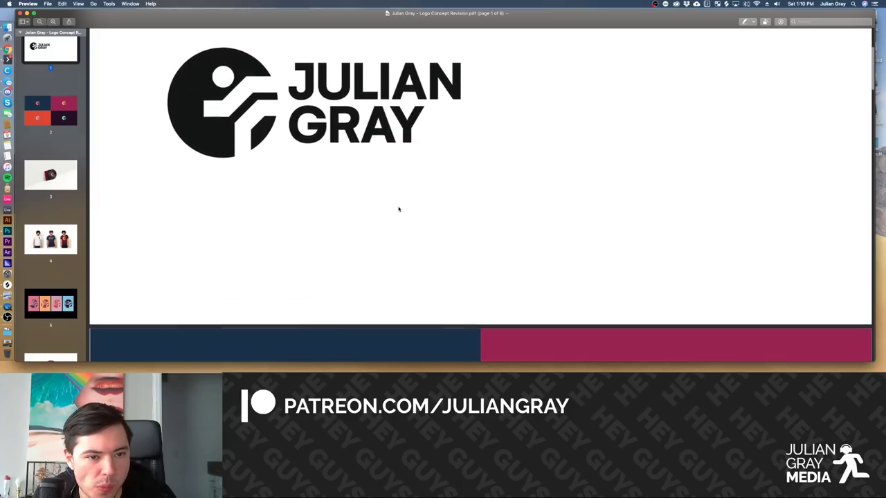
scroll(378, 211, down, 15)
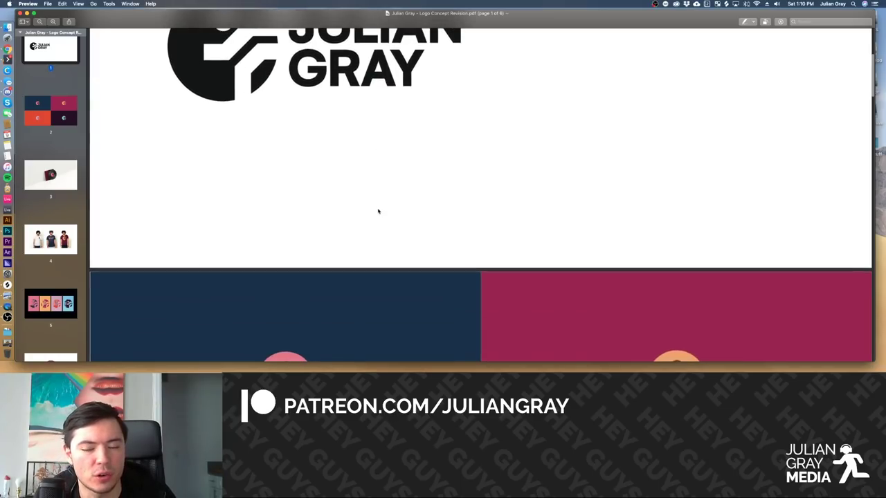
scroll(454, 163, down, 12)
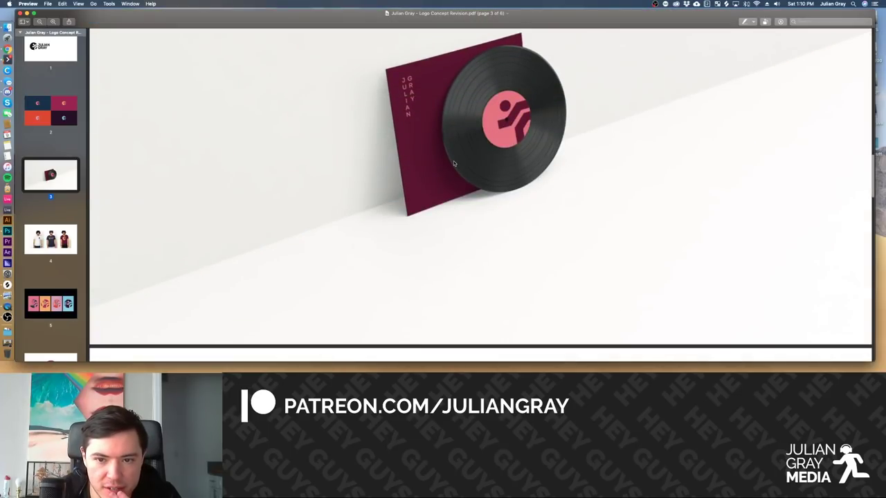
scroll(454, 164, down, 5)
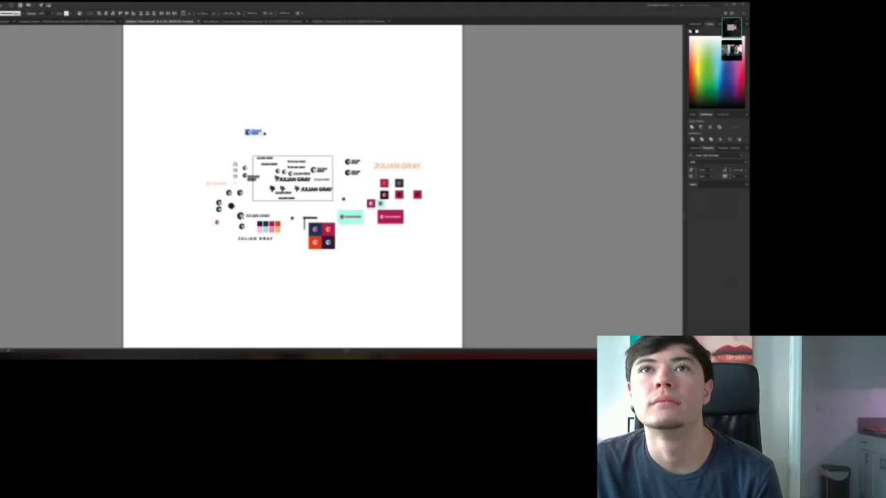
Scale the small circle-mark JULIAN GRAY lockup up to full size and zoom in on it.
drag(267, 128, 309, 111)
scroll(309, 111, up, 3)
scroll(243, 154, down, 3)
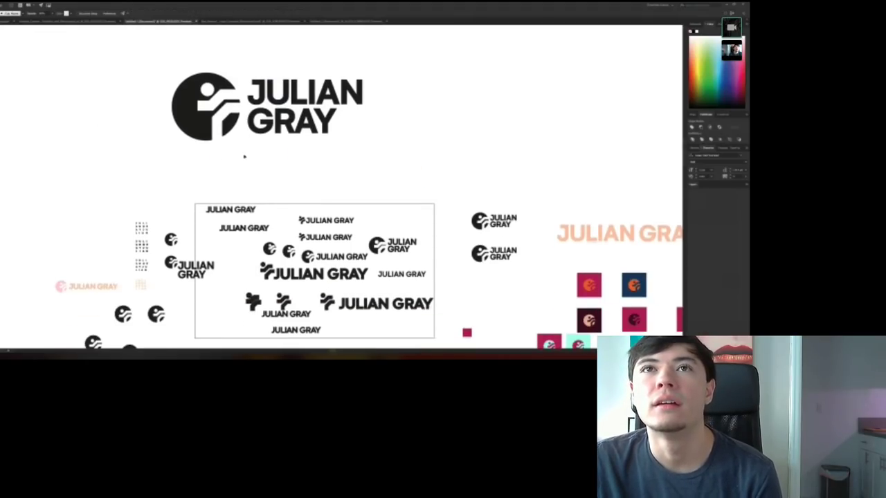
scroll(255, 144, up, 1)
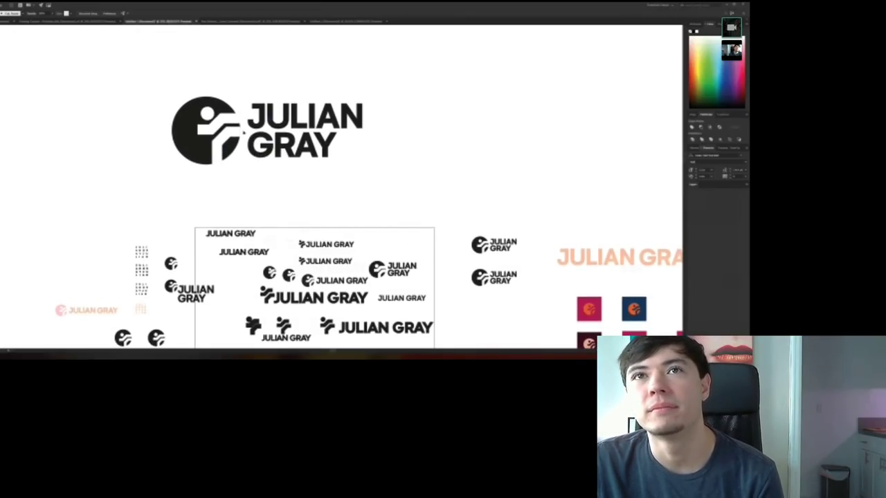
Place a copy of the circle figure mark above-left of the lockup, then fit the artboard in view.
click(208, 115)
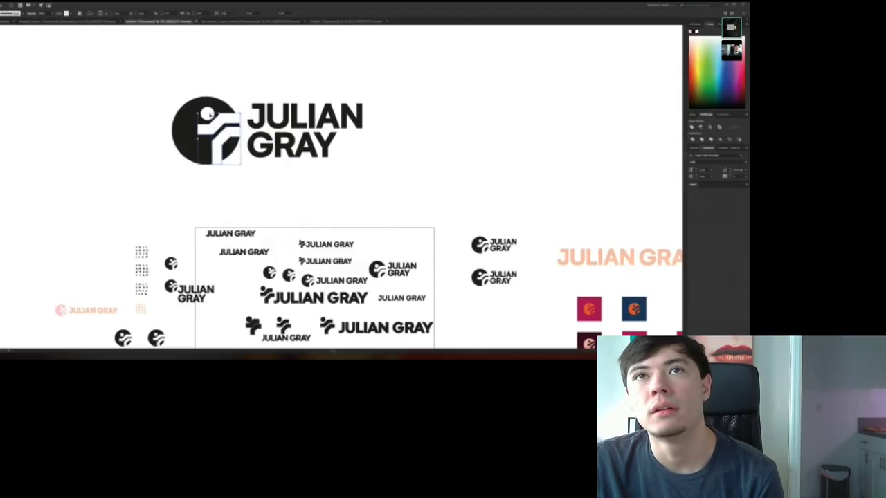
click(254, 188)
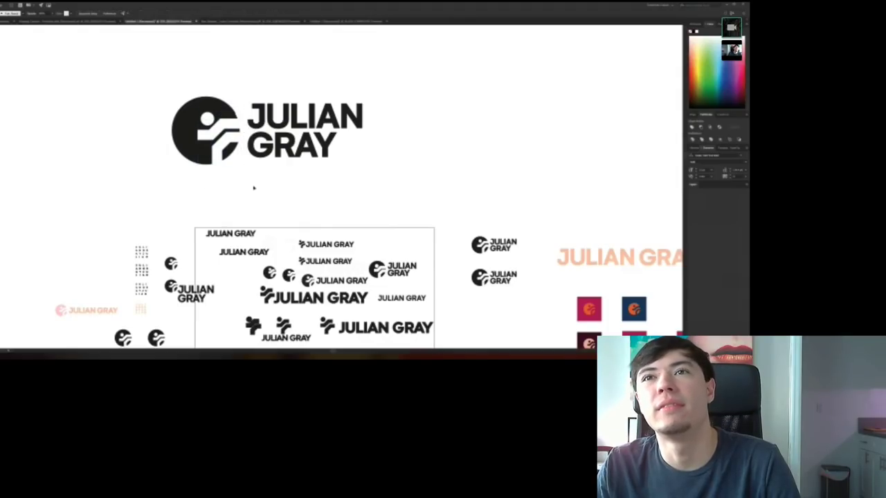
scroll(253, 187, down, 3)
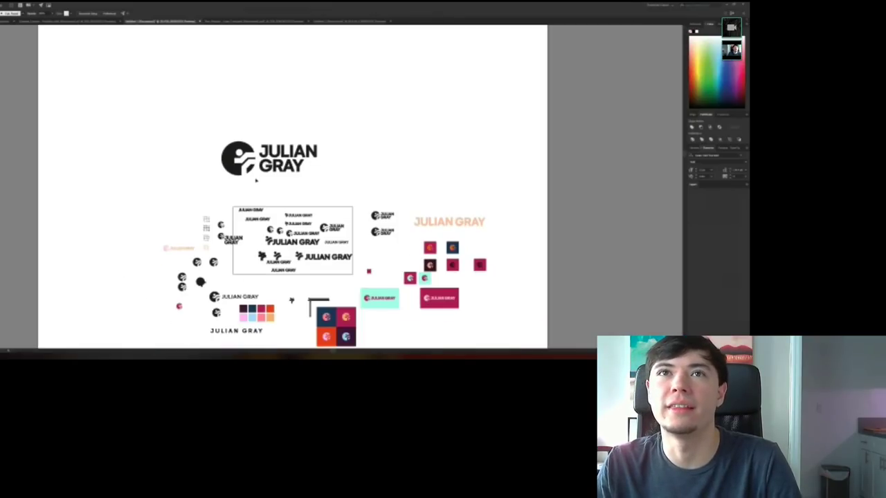
scroll(255, 180, down, 3)
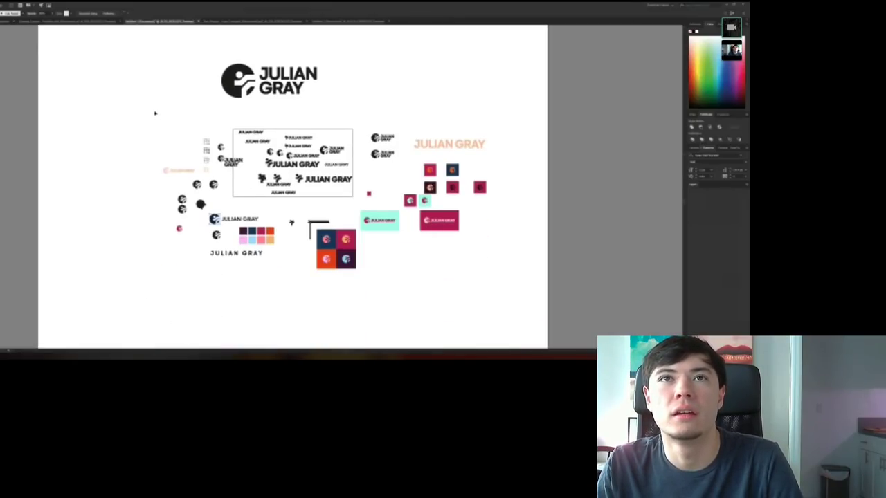
drag(156, 113, 140, 76)
key(ctrl+v)
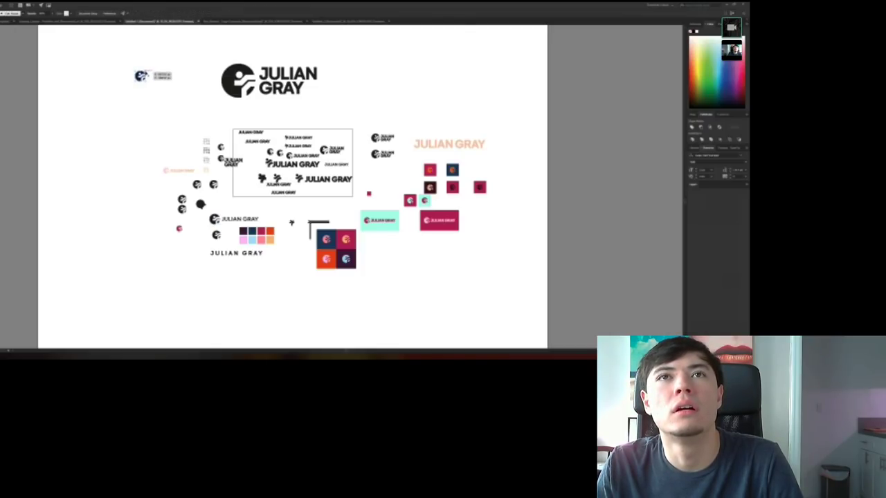
key(ctrl+equal)
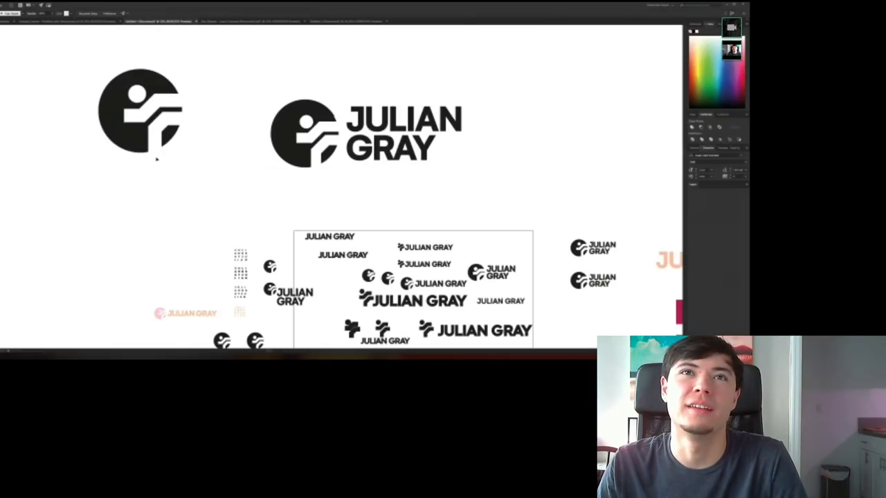
scroll(154, 146, down, 2)
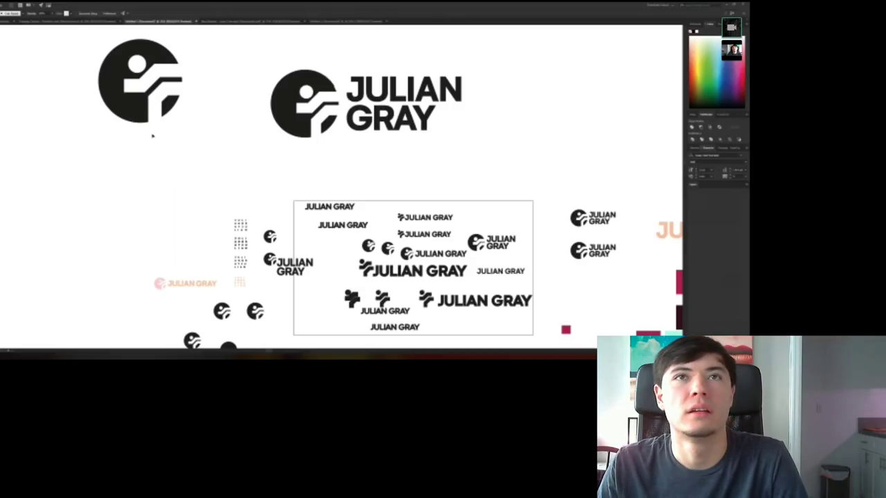
key(ctrl+0)
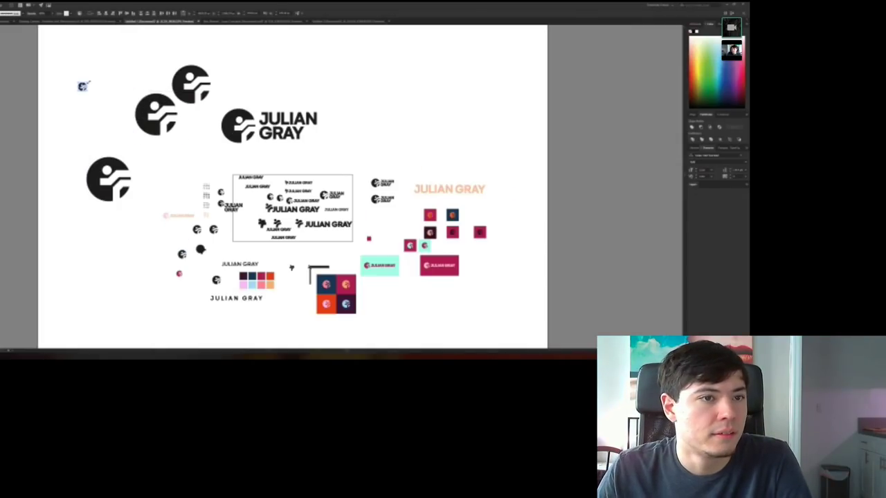
Enlarge the copied circle mark, move it near the artboard's top-left, and zoom out.
drag(86, 82, 116, 61)
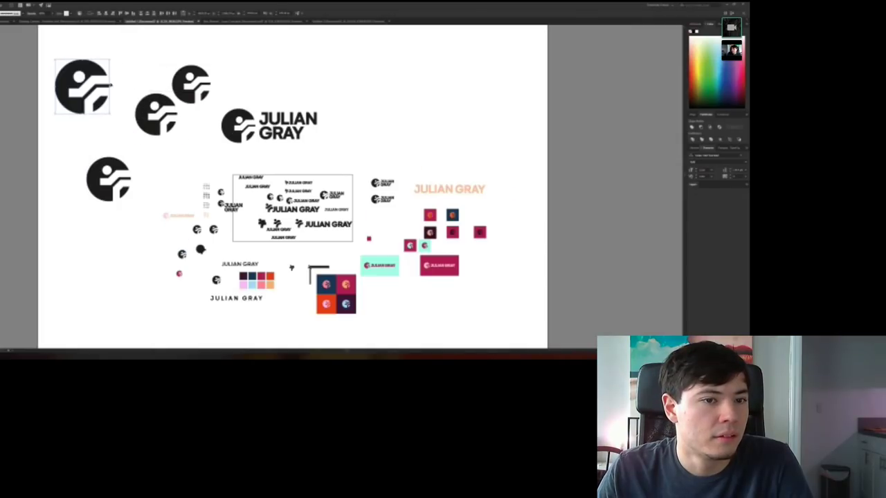
drag(82, 86, 108, 66)
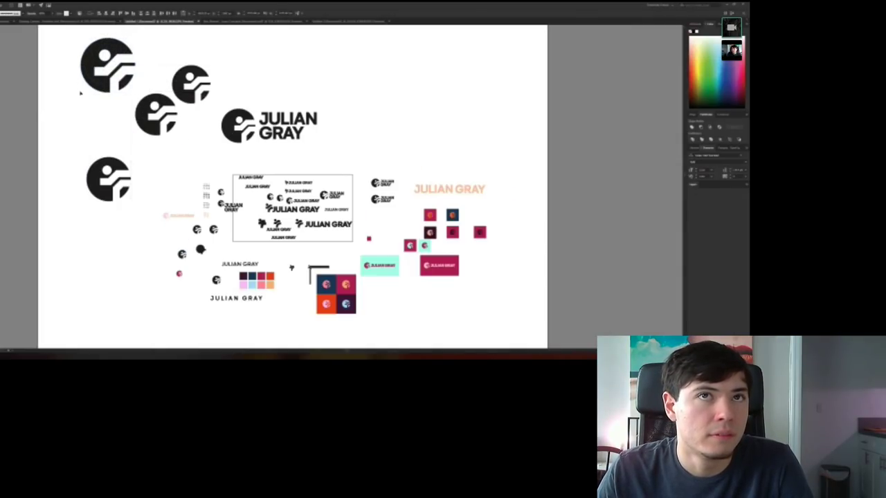
scroll(80, 93, up, 2)
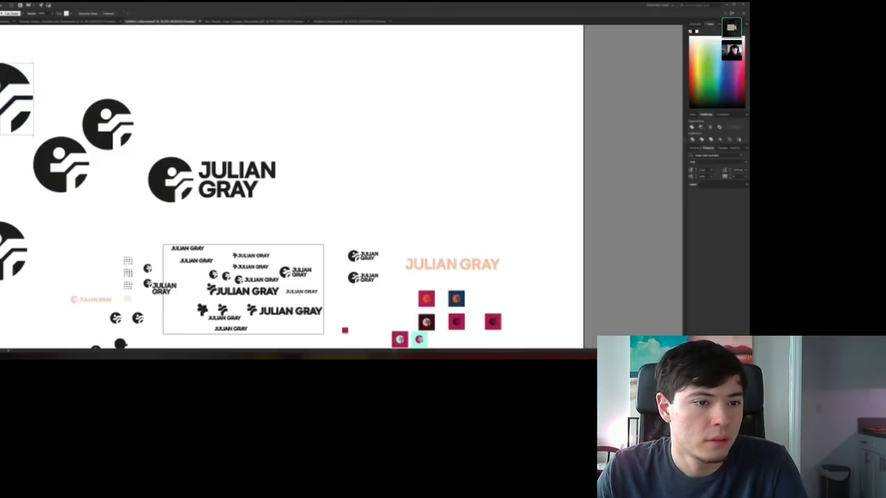
scroll(291, 187, down, 3)
scroll(291, 187, down, 2)
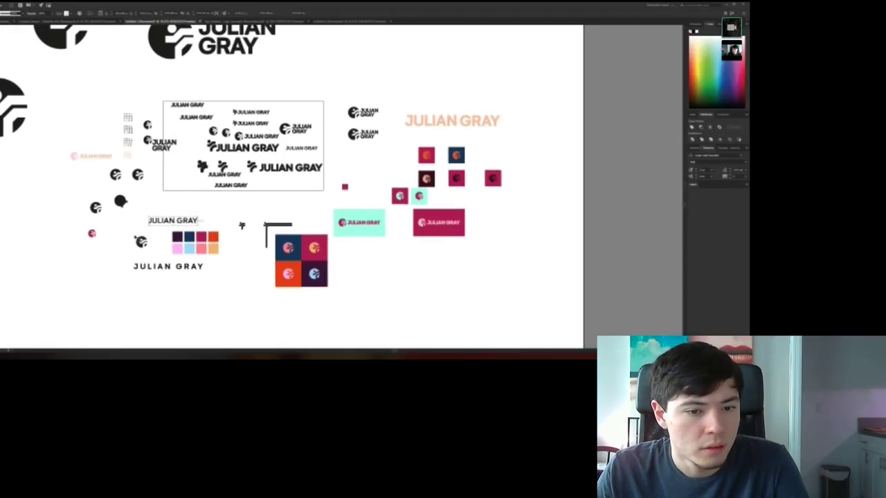
key(ctrl+minus)
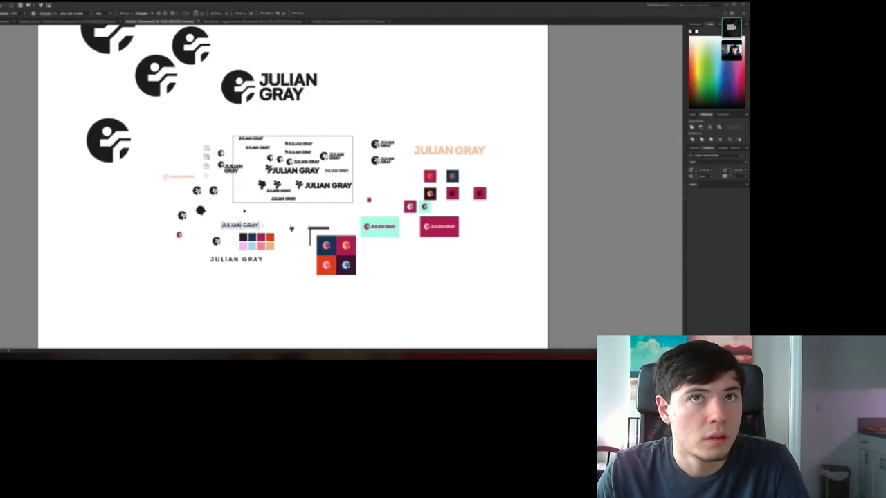
Try moving the JULIAN GRAY wordmark toward the top, then undo back to the smaller wordmark.
drag(231, 228, 461, 69)
click(496, 75)
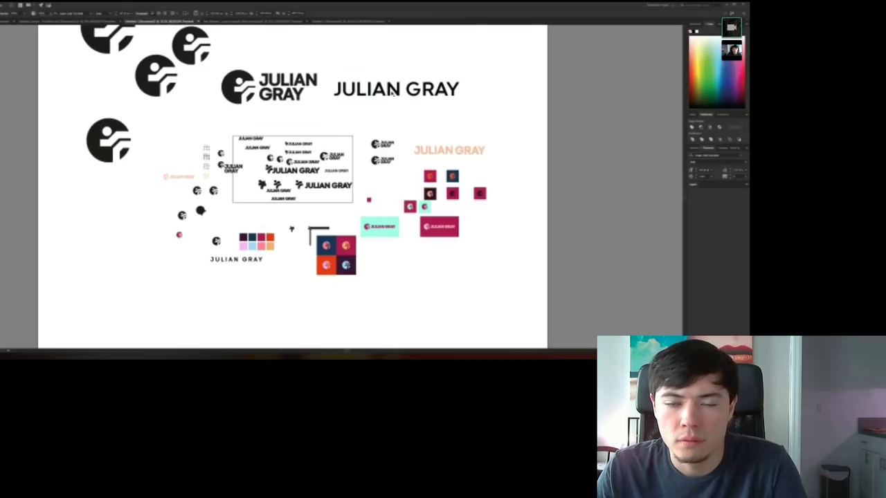
drag(392, 90, 421, 90)
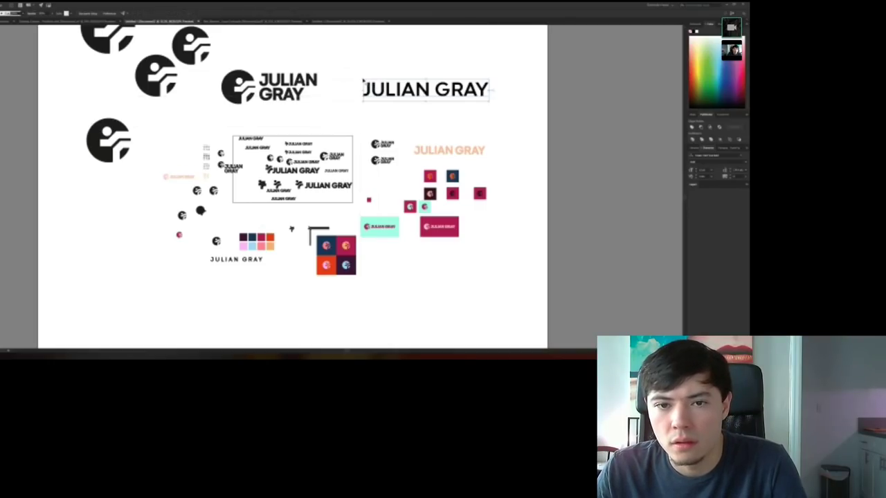
key(ctrl+z)
scroll(363, 82, up, 4)
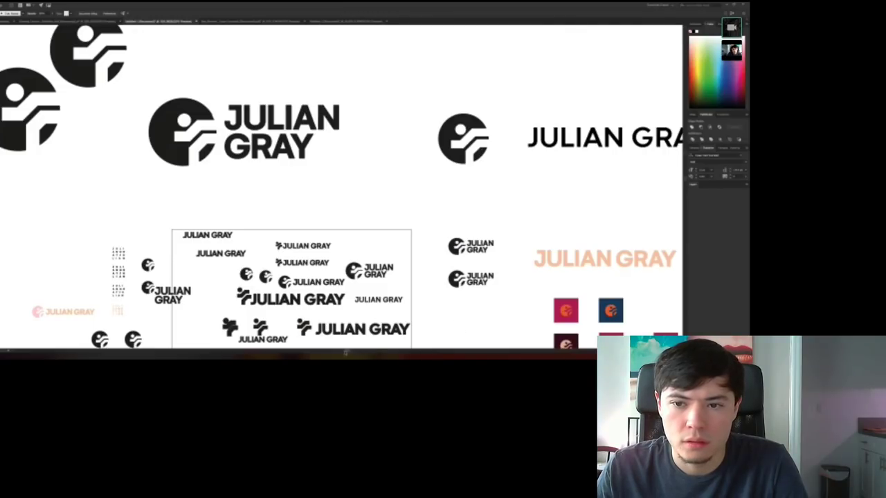
scroll(348, 177, right, 4)
Reposition the circle mark right beside the single-line JULIAN GRAY wordmark.
click(341, 147)
drag(351, 127, 383, 130)
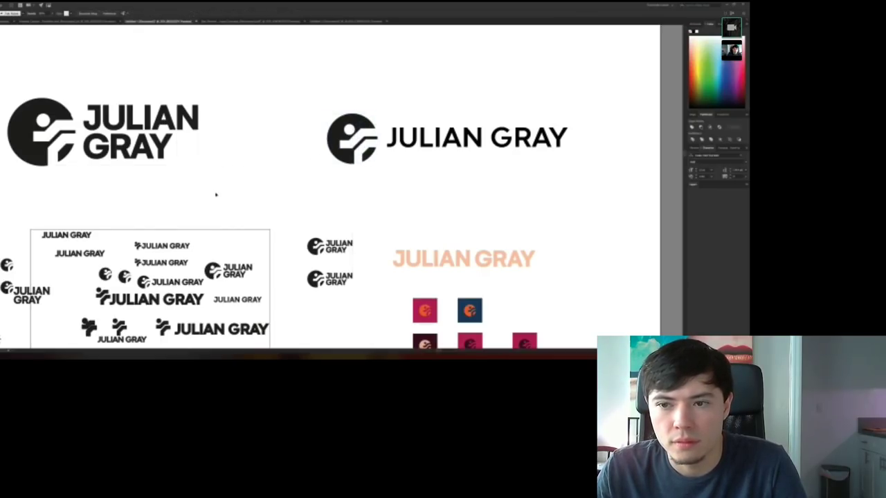
drag(83, 80, 84, 81)
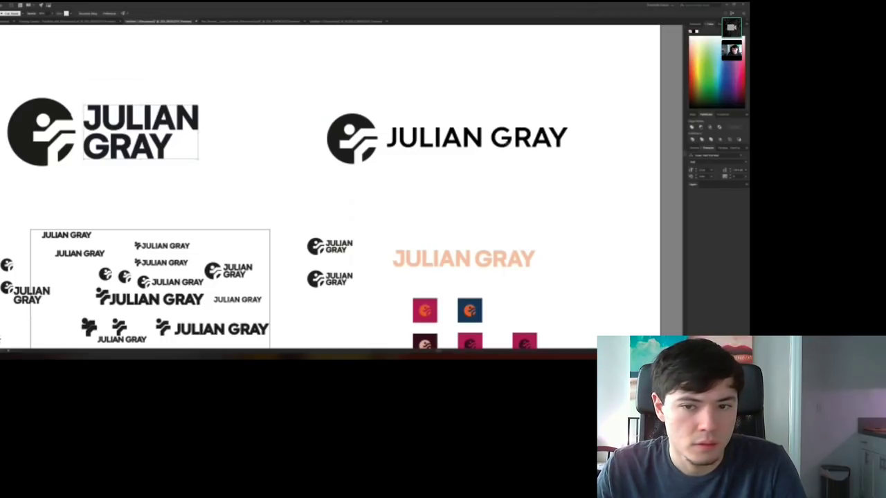
key(ctrl+shift+a)
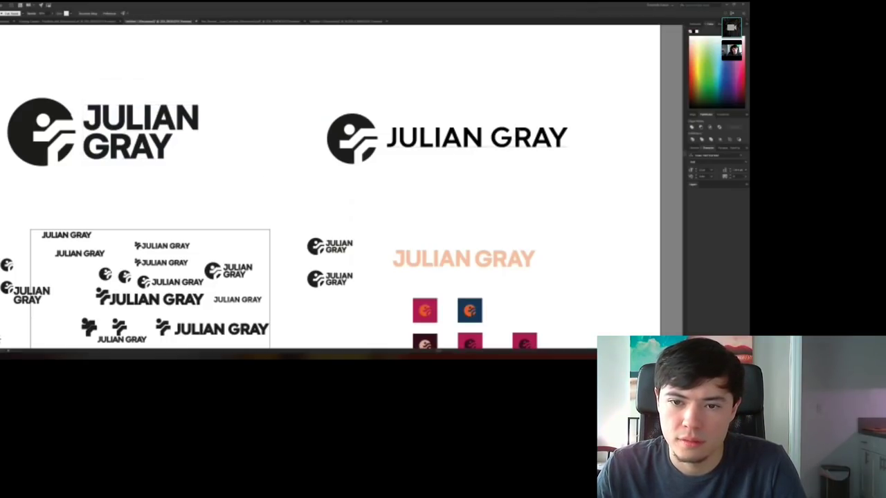
scroll(502, 135, up, 1)
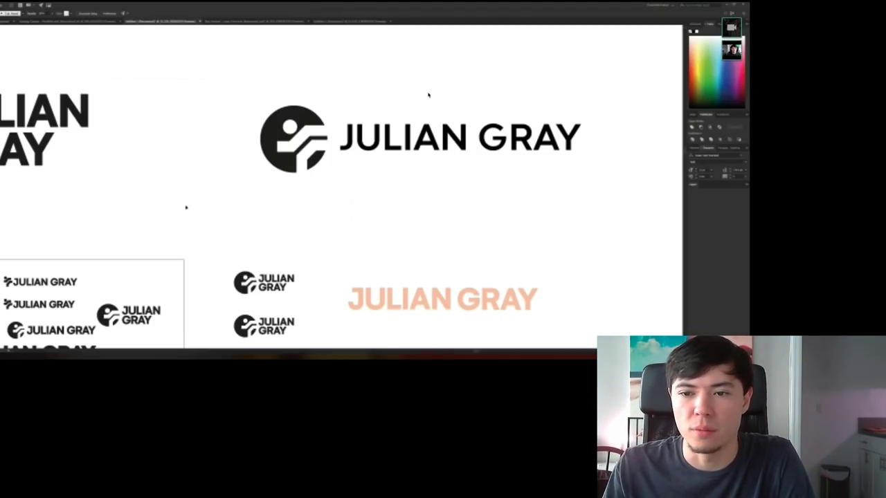
scroll(430, 98, down, 2)
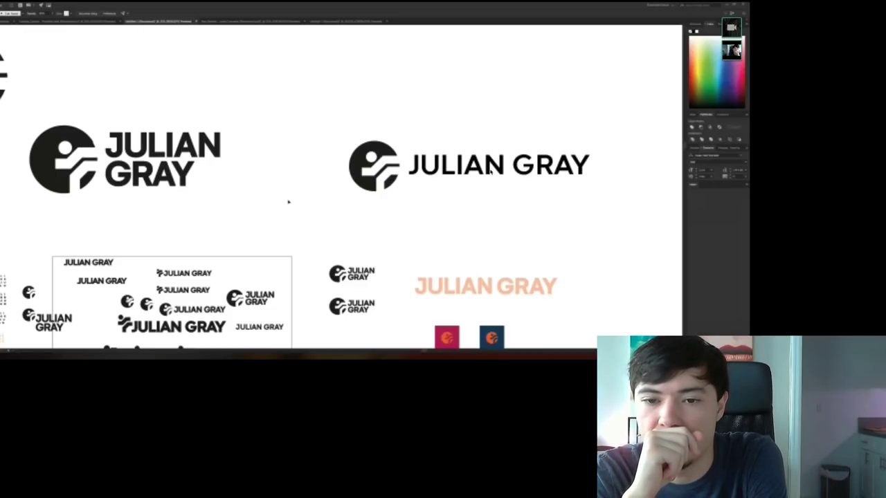
Duplicate the horizontal lockup above the original and zoom in on the copy.
scroll(412, 204, down, 2)
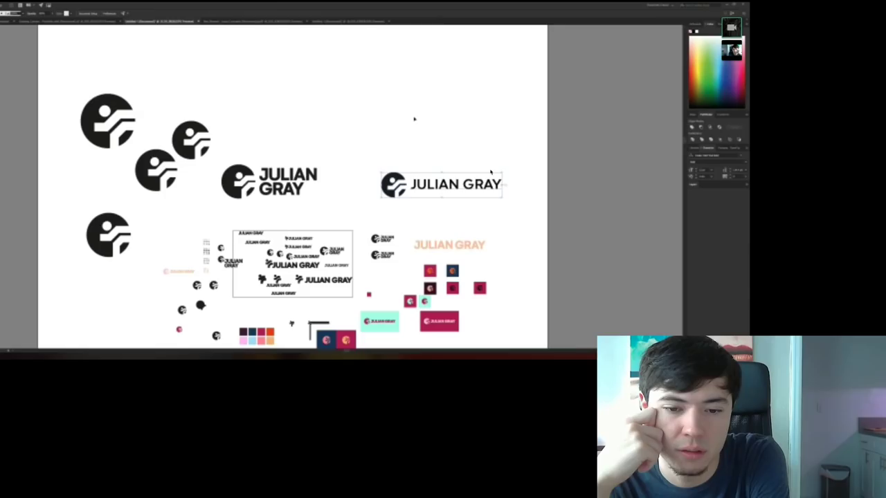
drag(457, 184, 427, 107)
click(444, 94)
key(ctrl+plus)
key(v)
scroll(491, 172, right, 8)
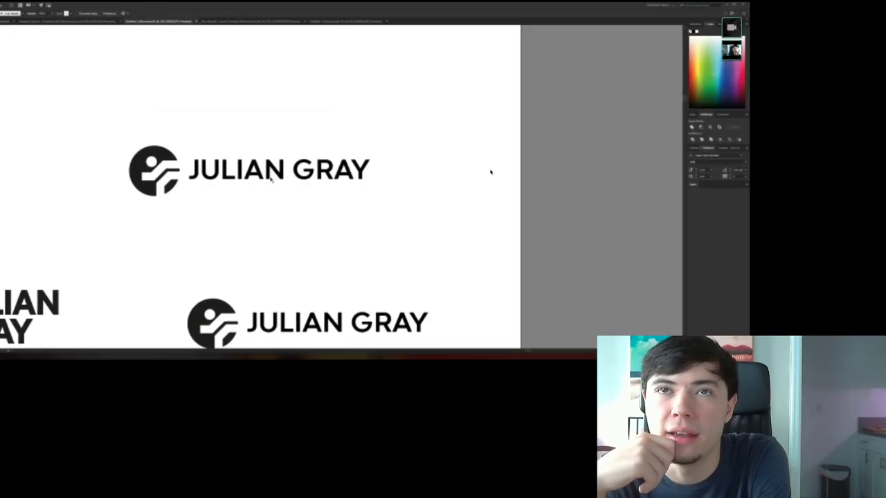
Separate the duplicate's JULIAN GRAY wordmark from the mark and copy a wordmark higher up.
drag(234, 204, 263, 201)
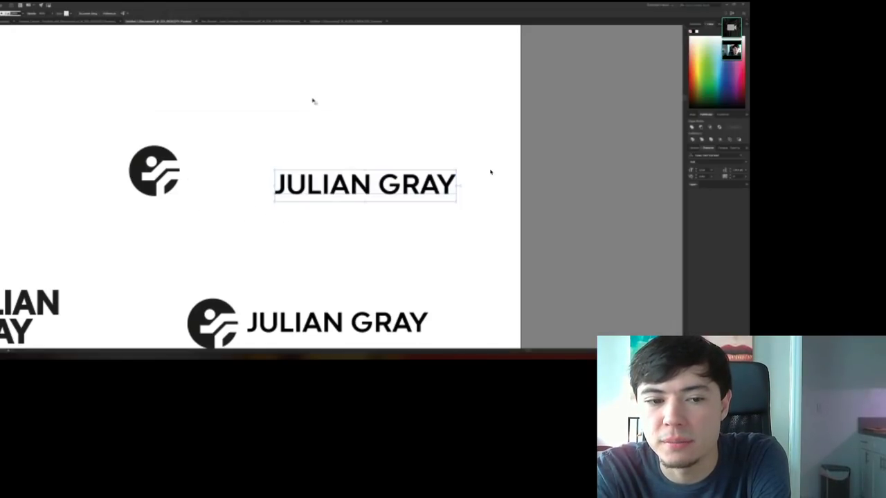
click(361, 232)
drag(349, 87, 378, 65)
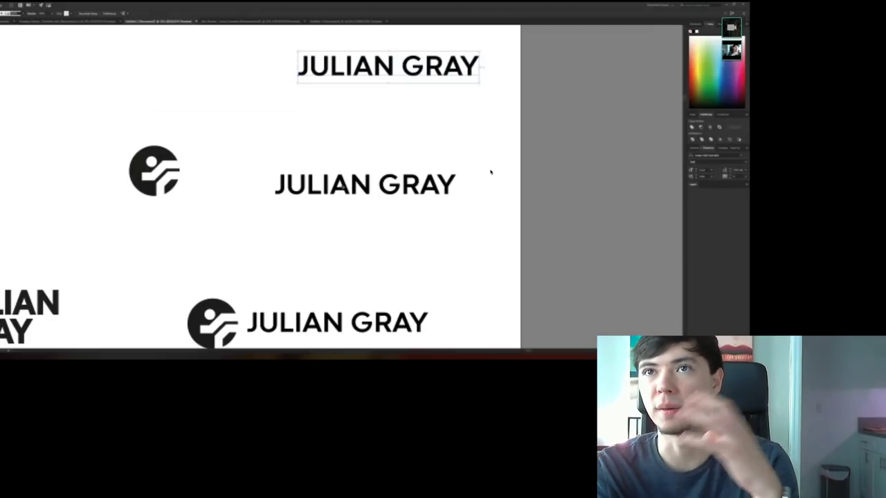
click(348, 185)
right_click(348, 187)
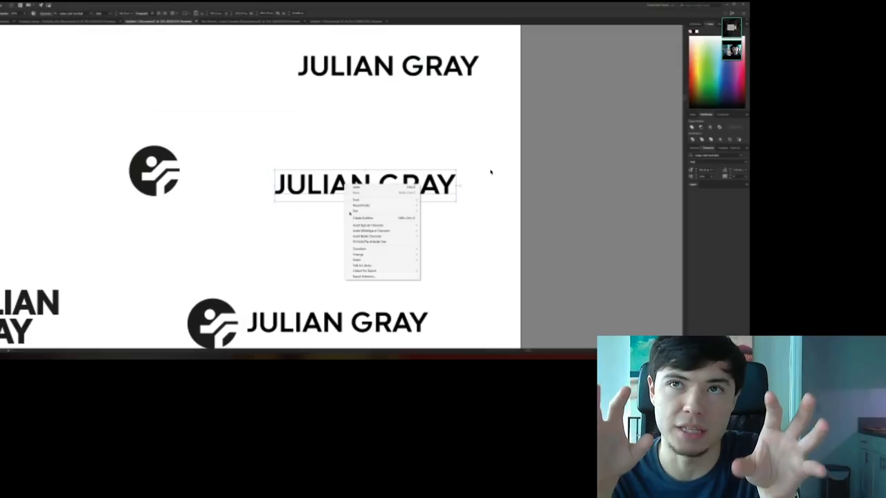
click(349, 215)
click(491, 171)
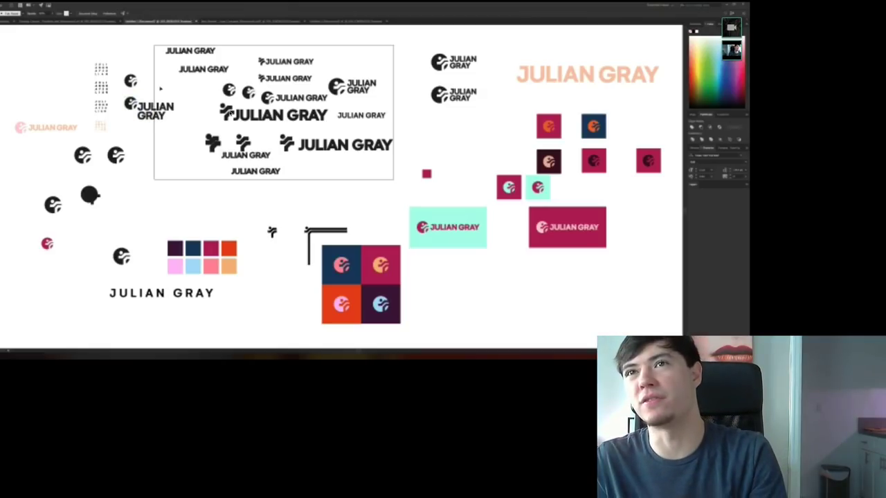
Drag the figure piece slightly down into the logo mark.
scroll(477, 74, down, 1)
scroll(448, 88, up, 1)
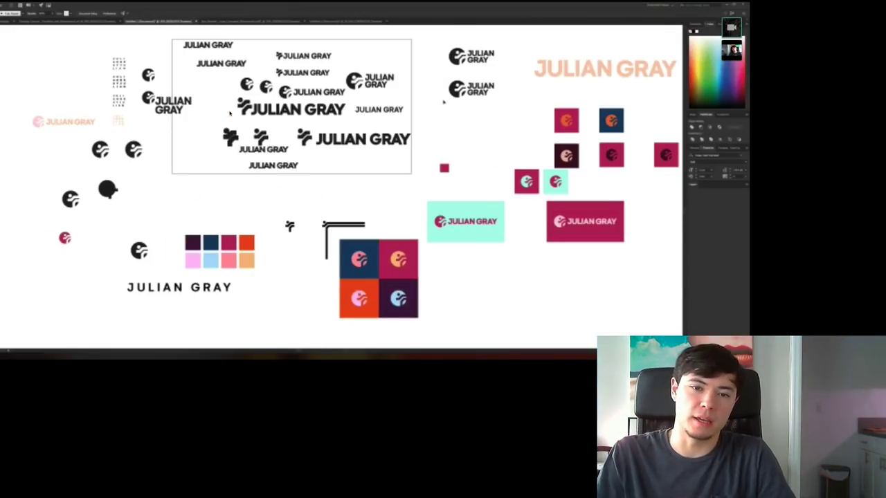
scroll(443, 102, up, 1)
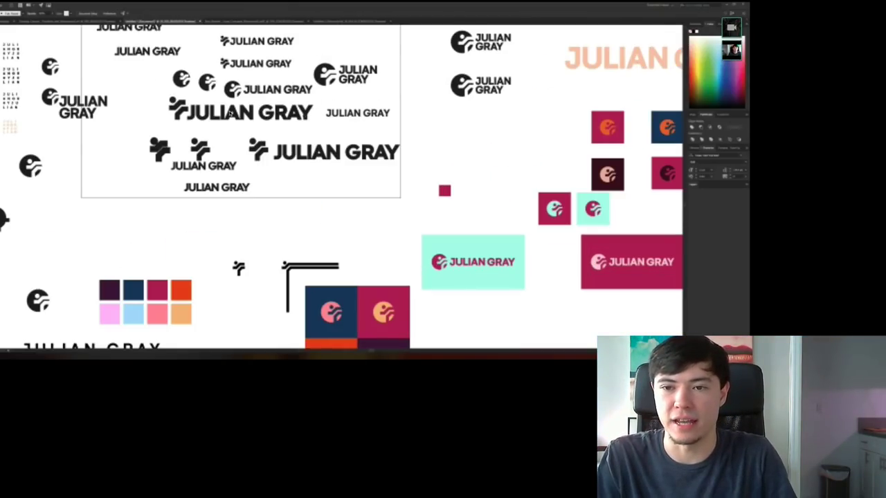
scroll(229, 112, down, 2)
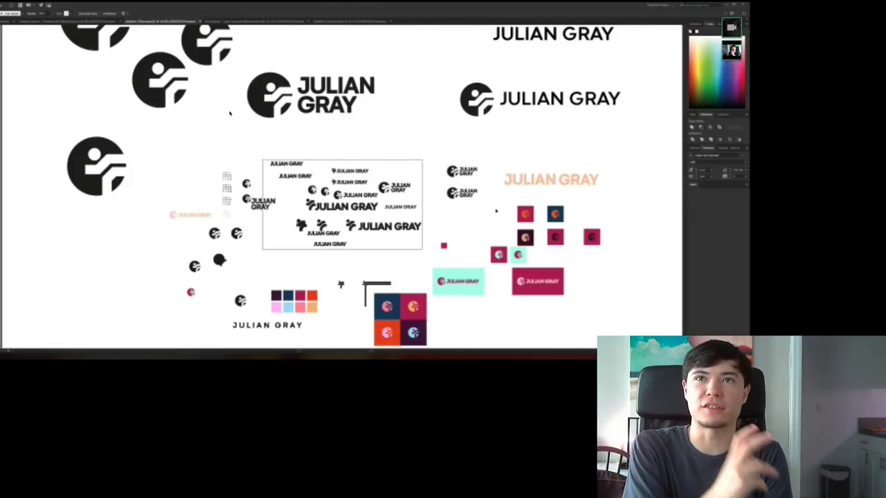
scroll(229, 112, right, 4)
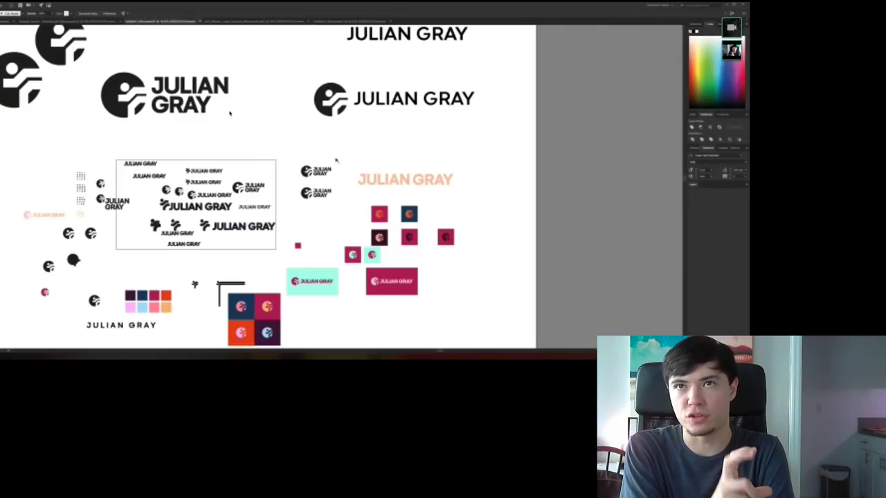
scroll(230, 113, up, 1)
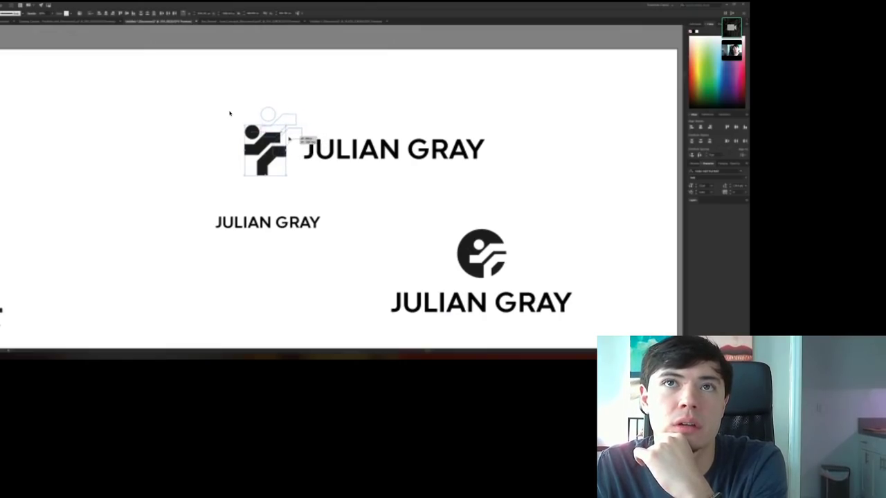
mouse_move(289, 138)
mouse_down()
mouse_move(281, 159)
mouse_move(286, 152)
mouse_up()
key(ctrl+0)
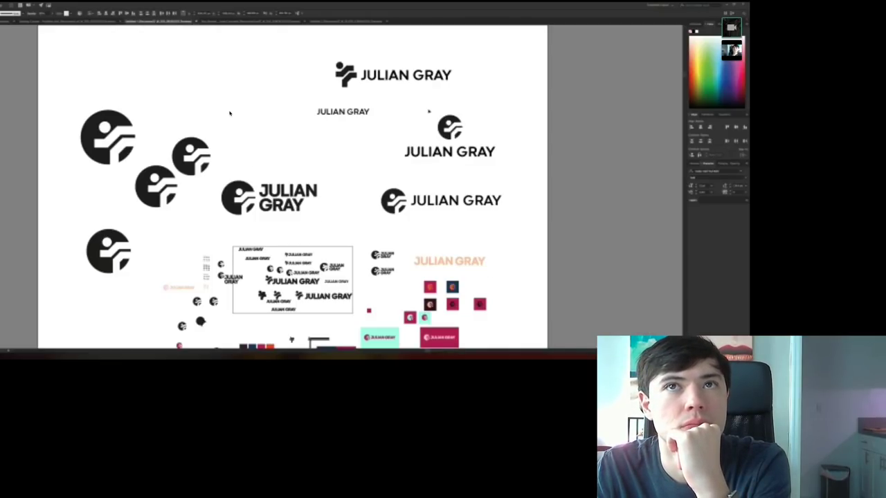
Nudge the top lockup's figure icon slightly right, toward the JULIAN GRAY wordmark.
scroll(230, 112, up, 3)
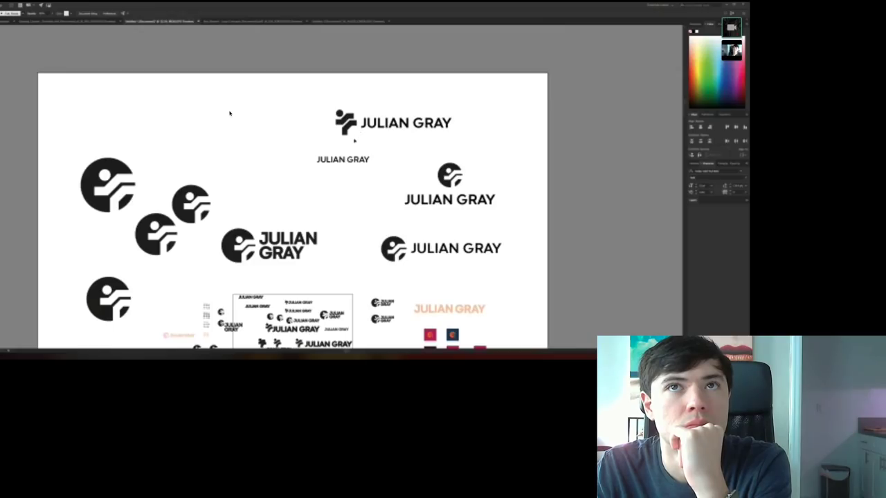
click(356, 111)
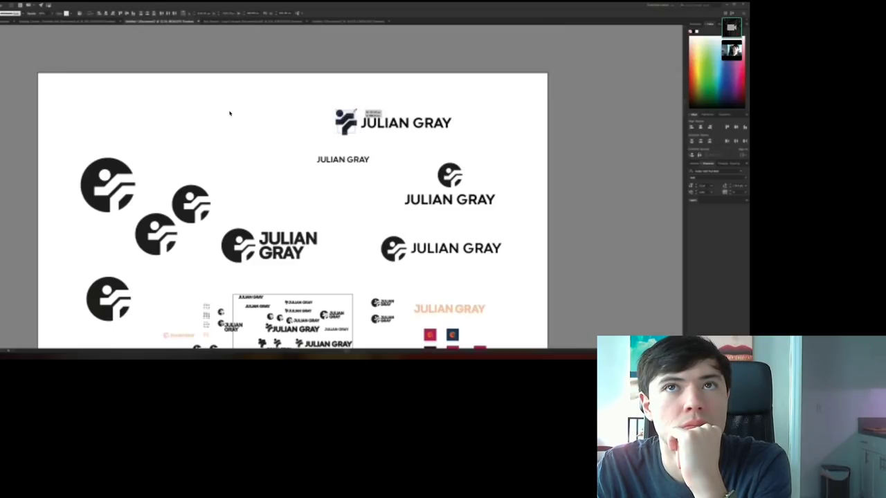
key(ctrl+plus)
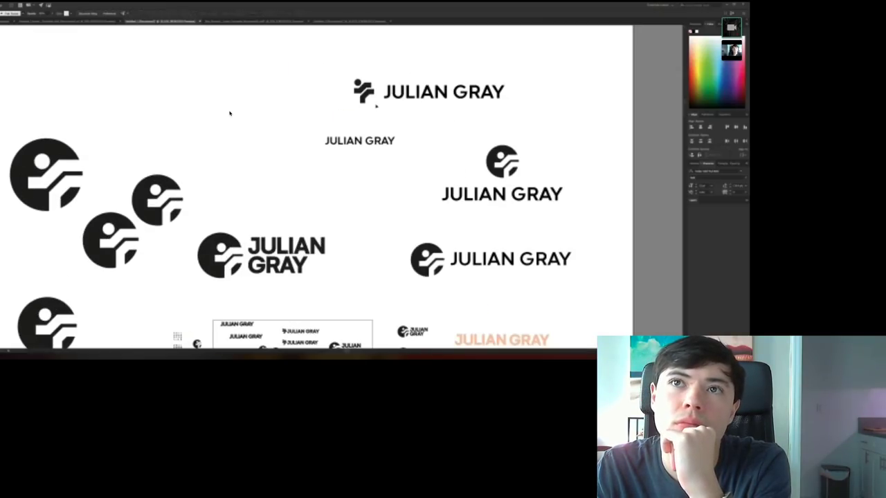
click(373, 95)
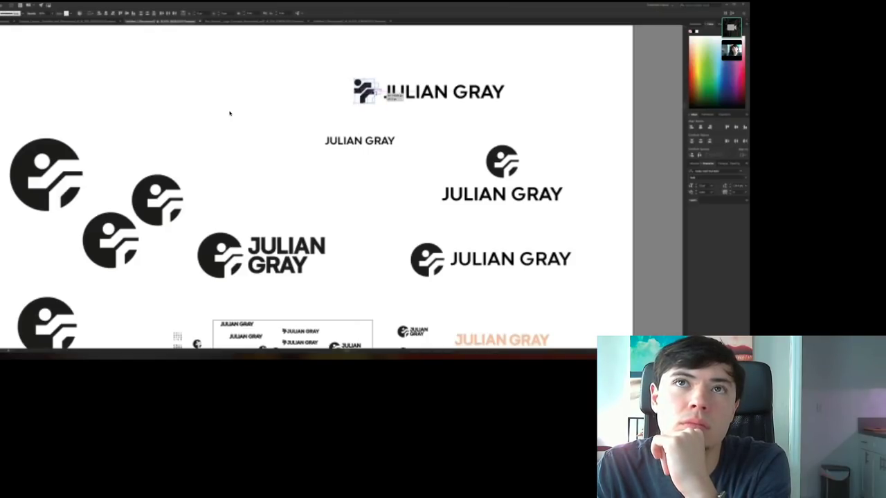
drag(397, 104, 404, 108)
key(ctrl+minus)
key(ctrl+minus)
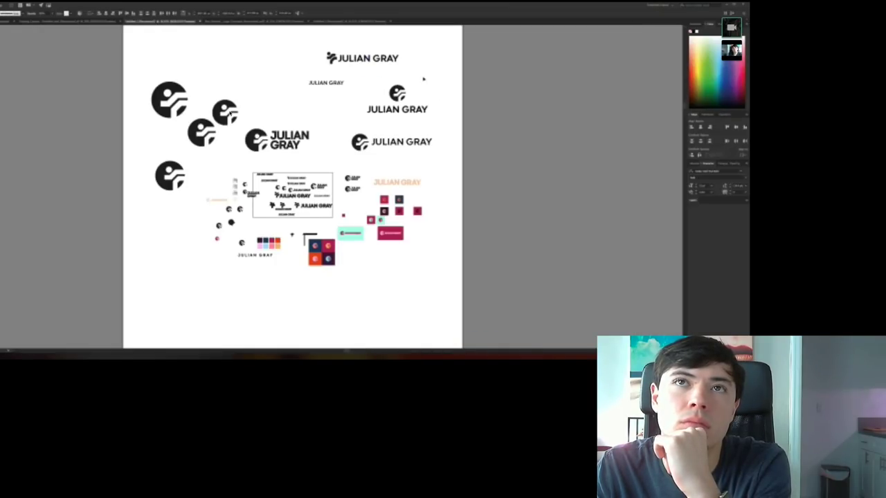
scroll(422, 81, up, 2)
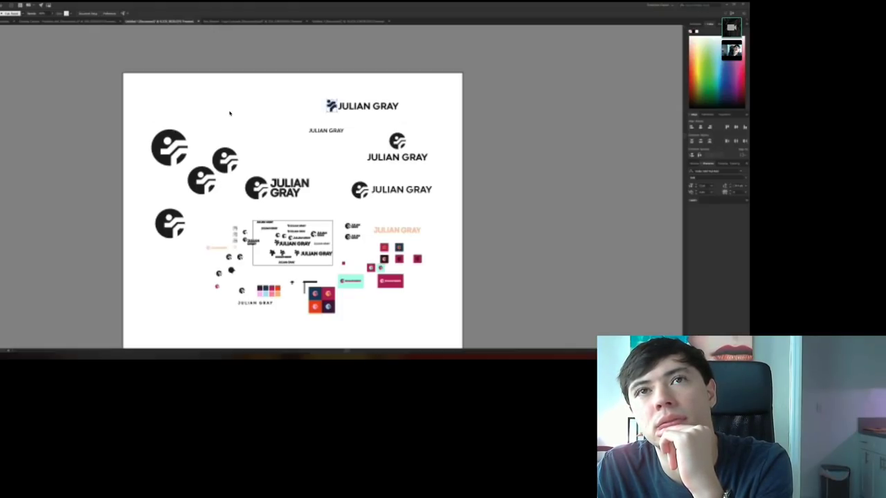
key(t)
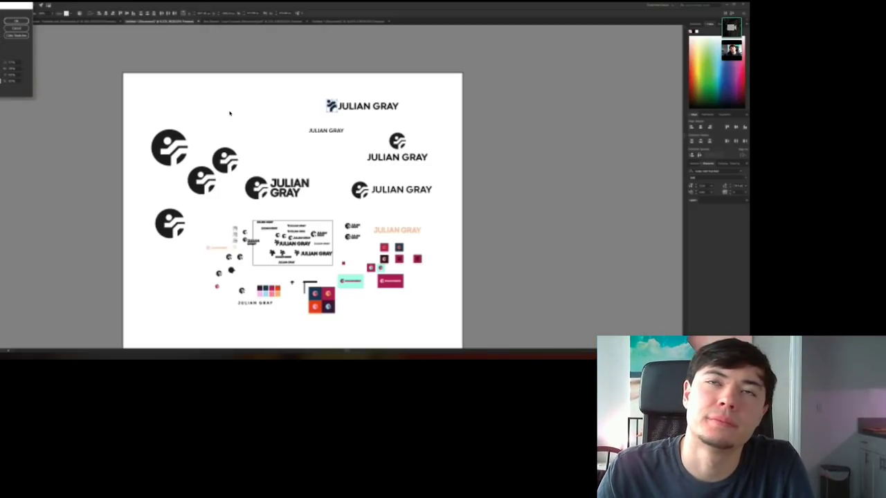
key(Escape)
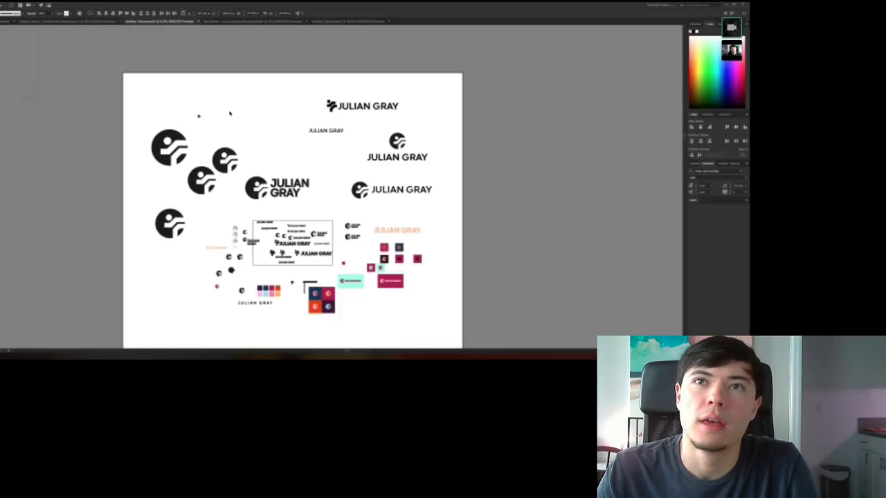
click(230, 113)
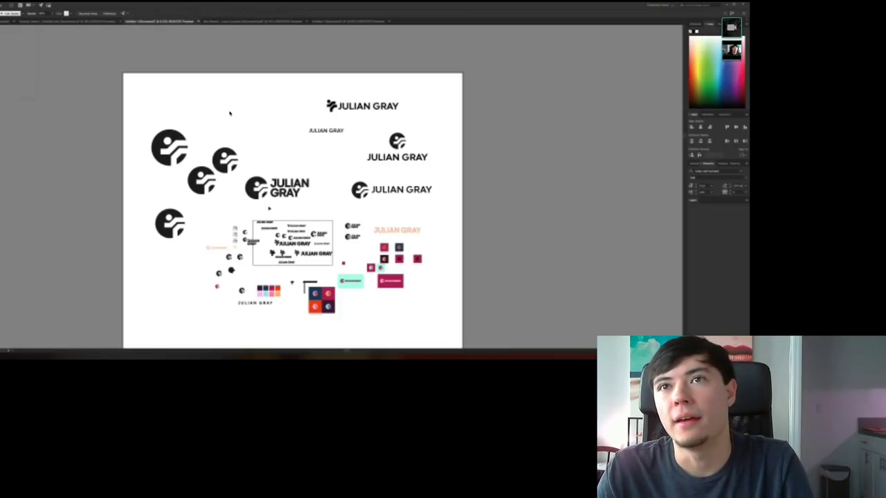
click(362, 111)
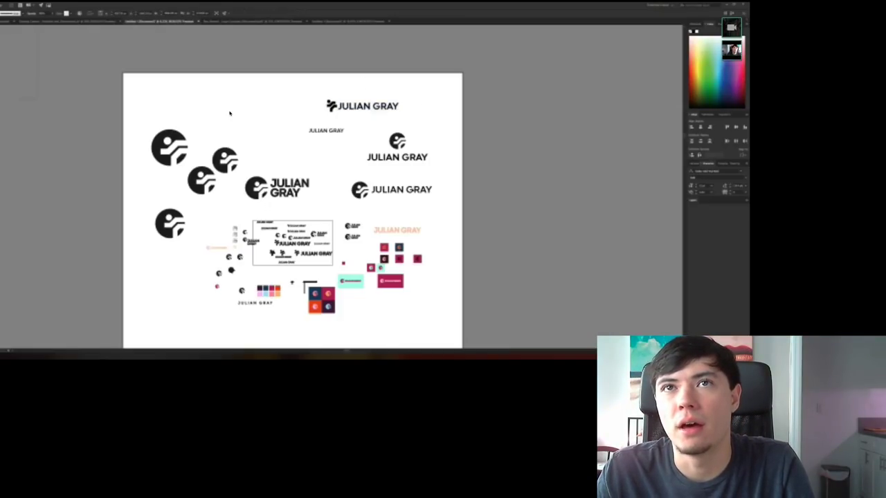
drag(396, 193, 358, 116)
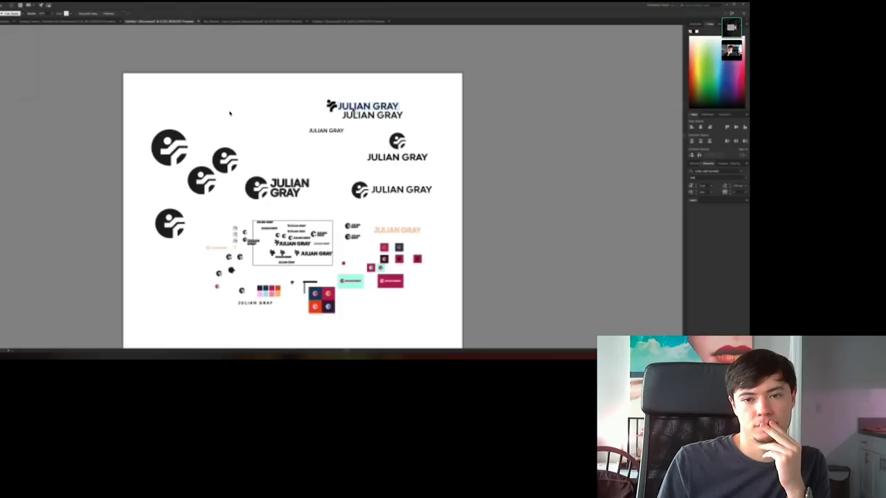
scroll(230, 113, up, 3)
scroll(230, 113, up, 5)
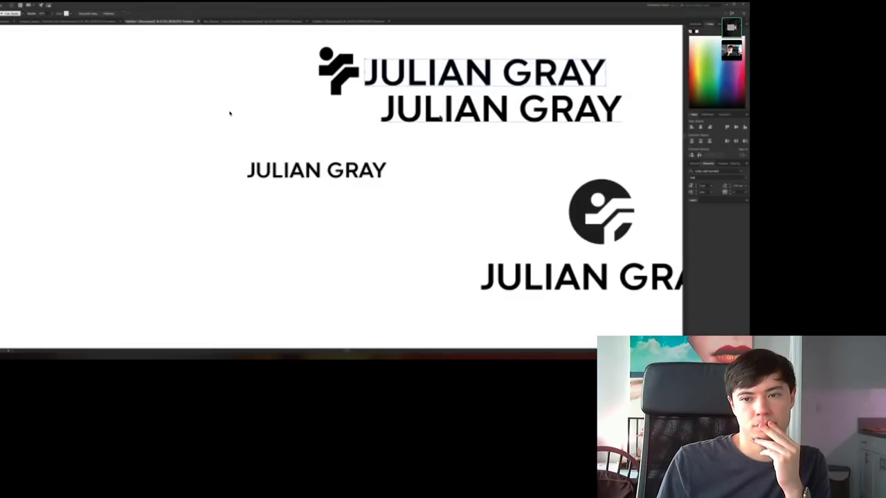
scroll(230, 113, down, 3)
click(230, 112)
scroll(230, 113, down, 5)
scroll(230, 113, up, 2)
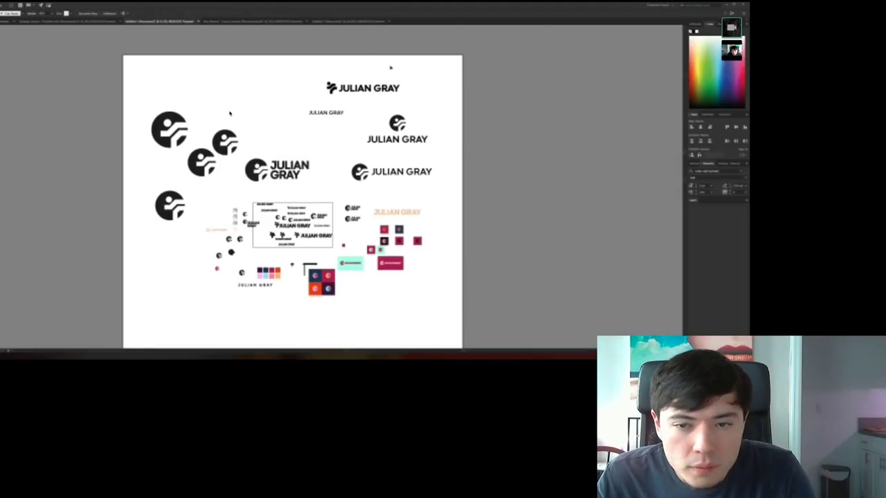
scroll(230, 113, up, 2)
scroll(229, 113, up, 3)
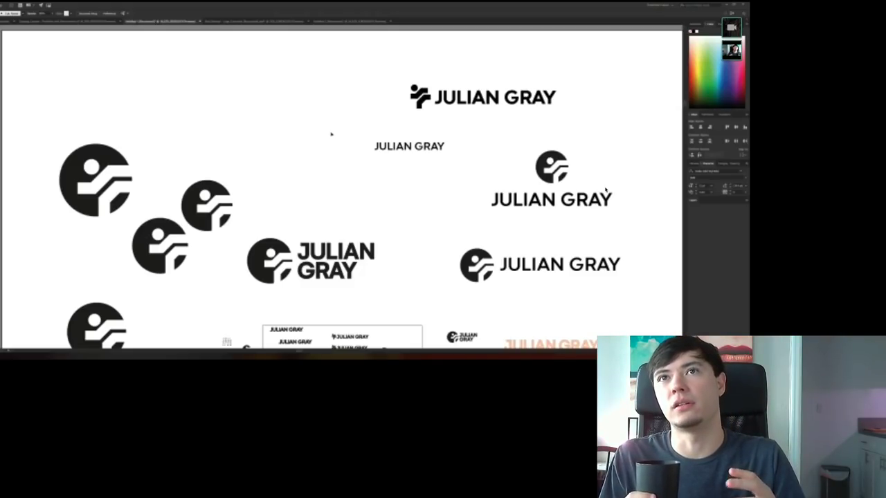
Deselect the top figure icon and fit the whole artboard in view.
scroll(326, 141, down, 2)
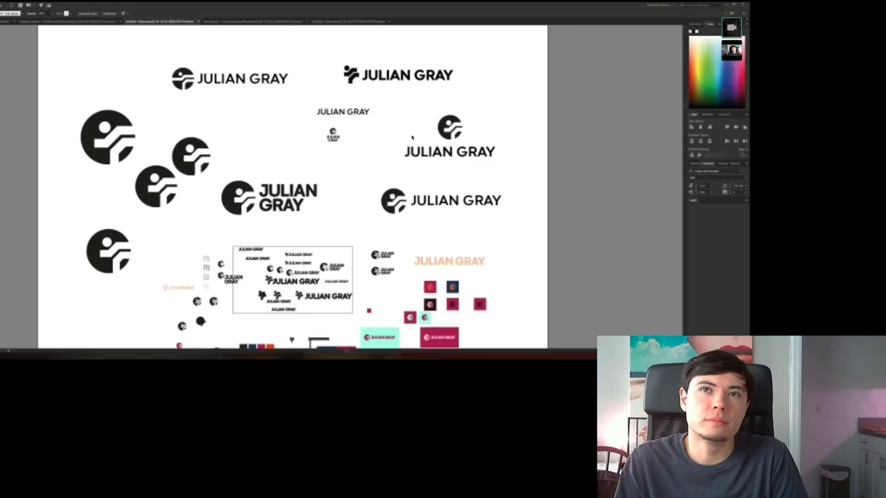
scroll(327, 140, down, 1)
scroll(346, 128, up, 2)
scroll(413, 136, up, 3)
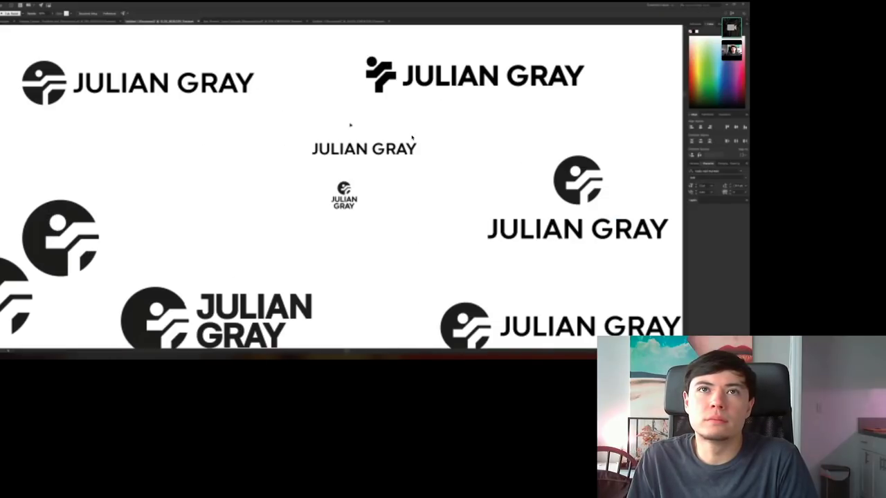
scroll(412, 138, up, 1)
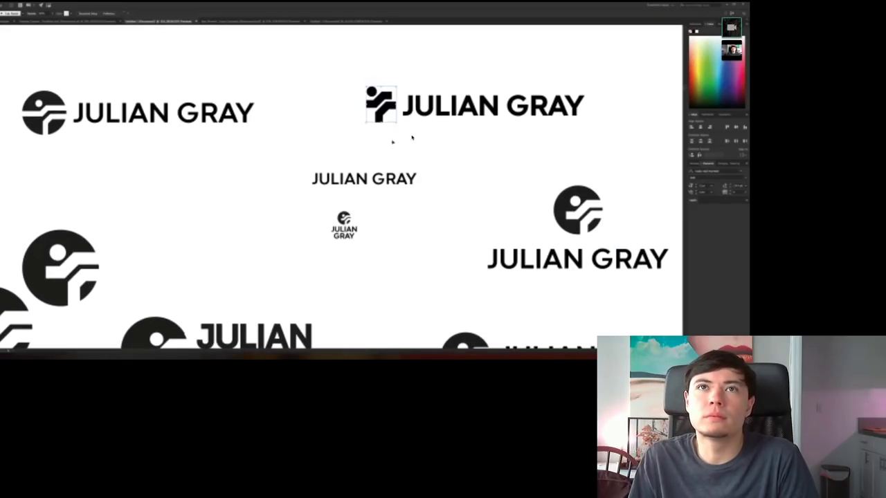
click(388, 69)
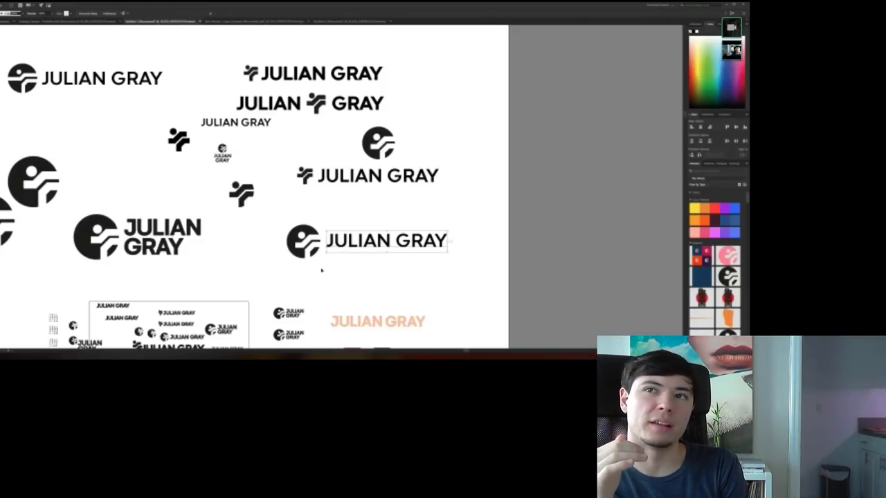
key(ctrl+0)
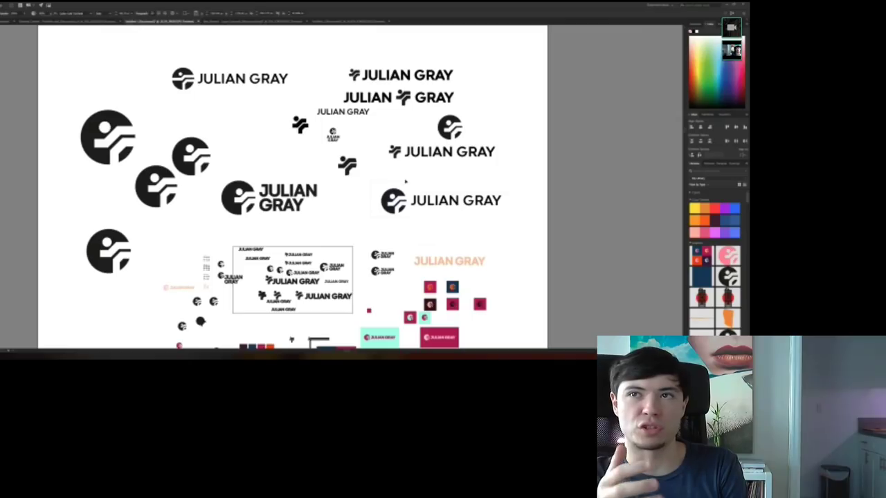
Alt-drag a copy of the circle-mark JULIAN GRAY lockup to the artboard's top, then select the top JULIAN GRAY text.
click(401, 195)
drag(337, 84, 355, 52)
click(373, 51)
scroll(440, 92, up, 1)
click(440, 92)
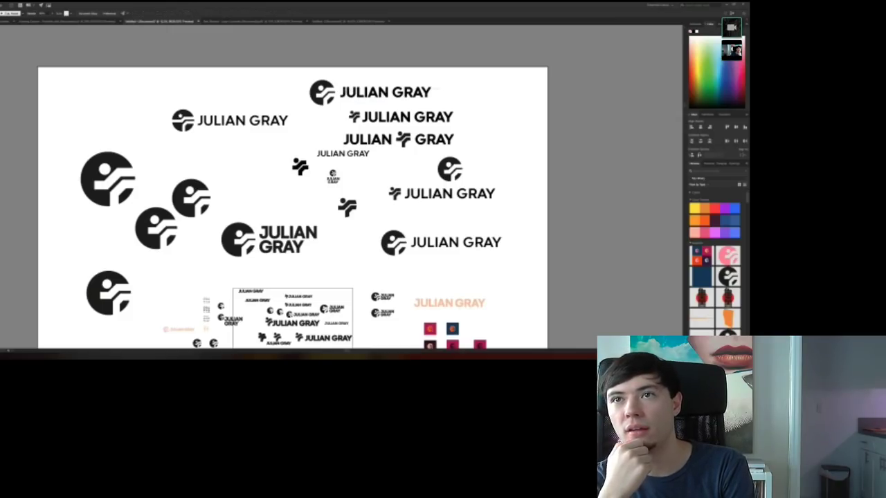
click(385, 92)
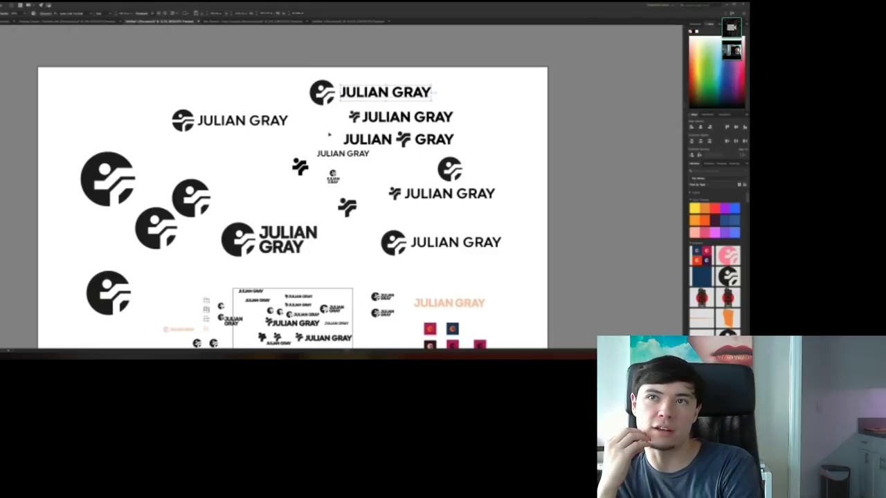
scroll(330, 135, up, 2)
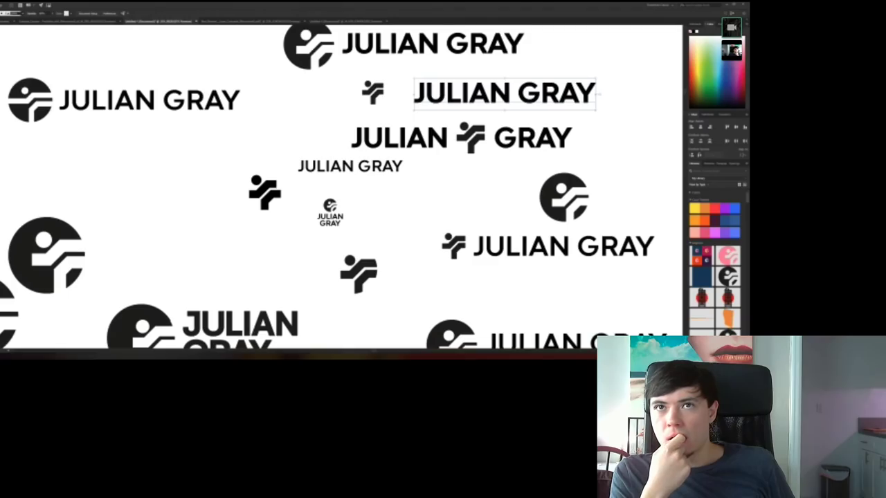
key(t)
scroll(379, 91, down, 1)
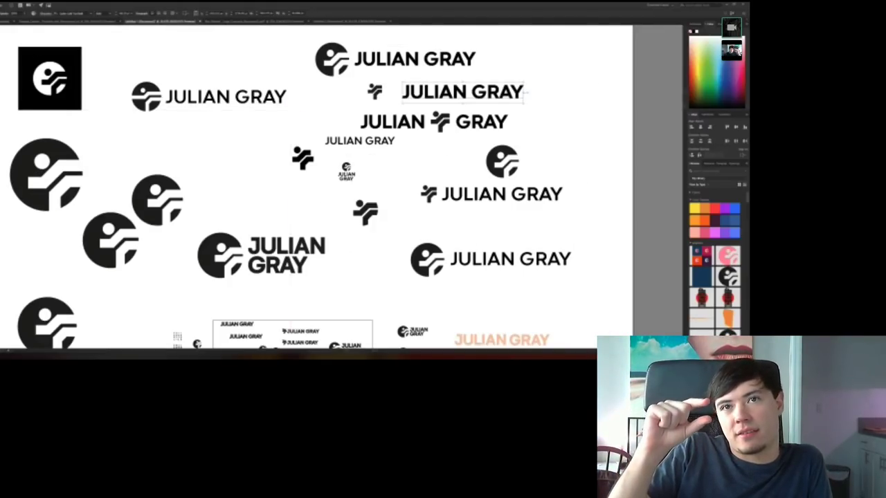
key(v)
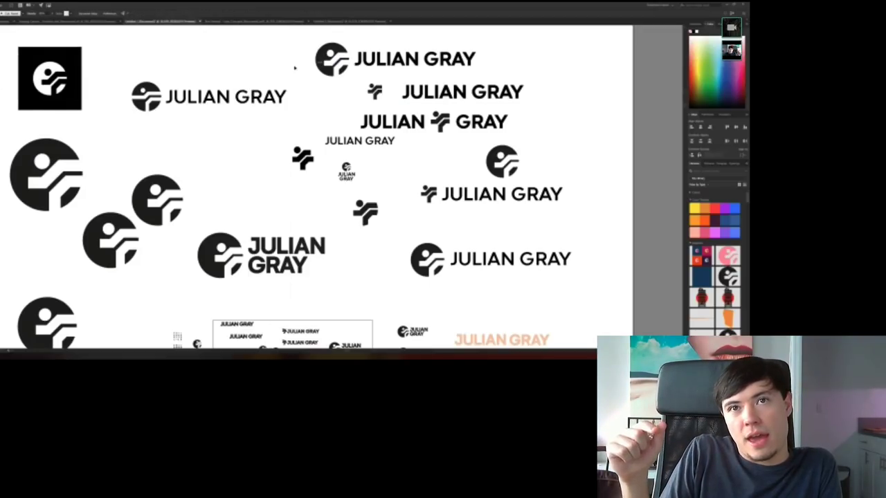
click(424, 95)
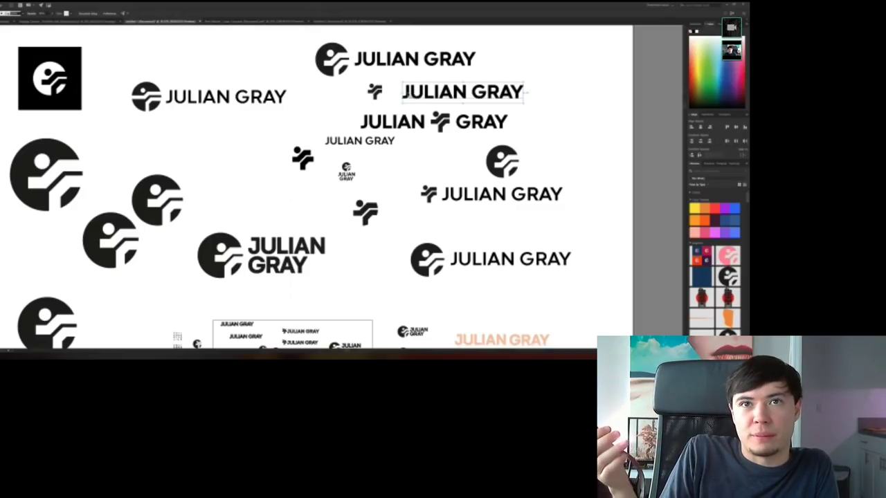
click(169, 296)
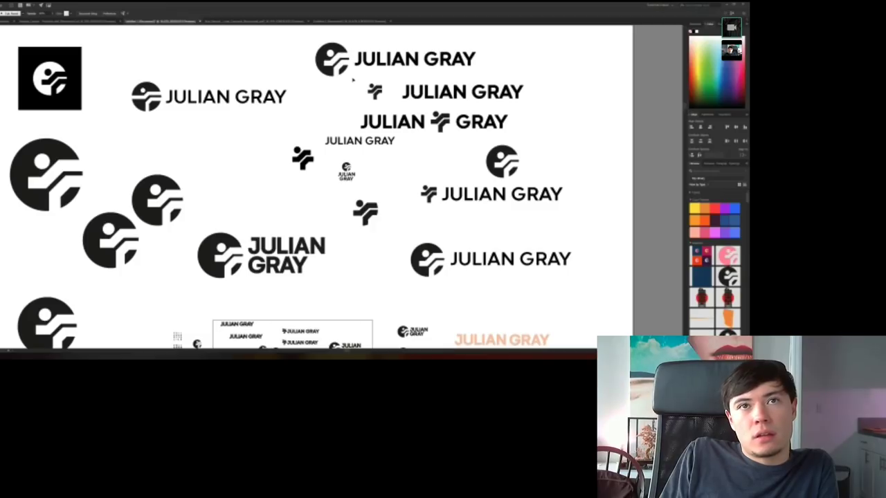
Alt-drag the circle-mark lockup down to place a copy directly below the original.
click(386, 101)
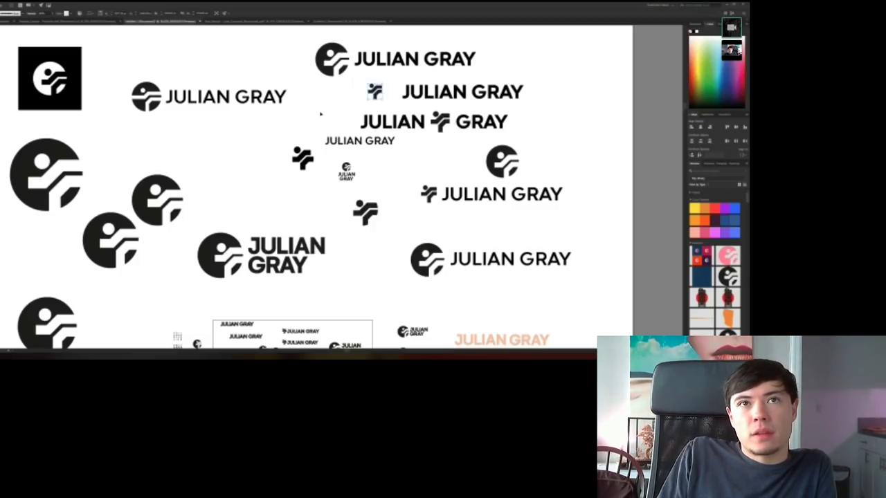
key(ctrl+minus)
key(ctrl+minus)
key(ctrl+minus)
drag(207, 103, 207, 123)
Remove the wordmark text from the lower lockup copy and shift its circle mark right.
scroll(199, 109, up, 2)
click(198, 114)
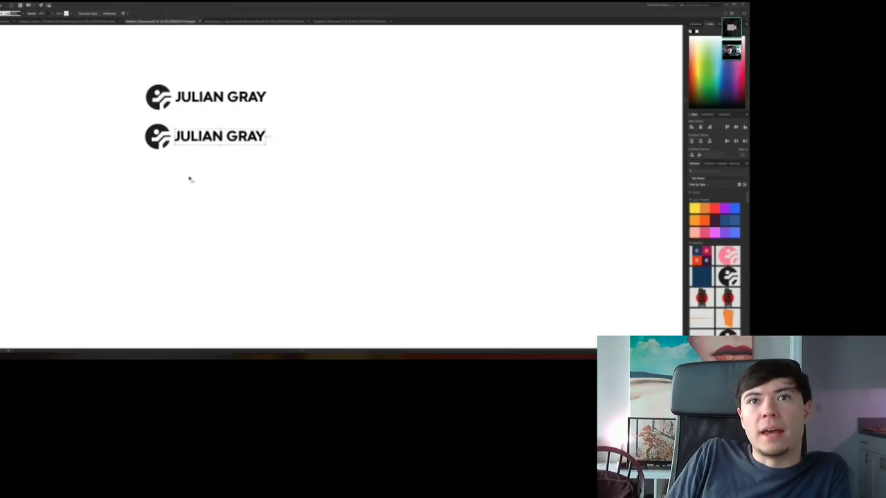
key(ctrl+z)
click(124, 114)
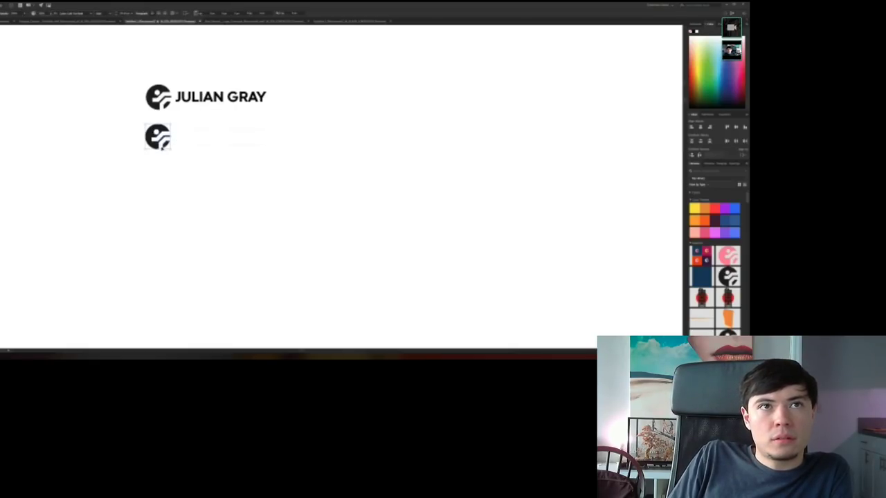
drag(154, 131, 218, 150)
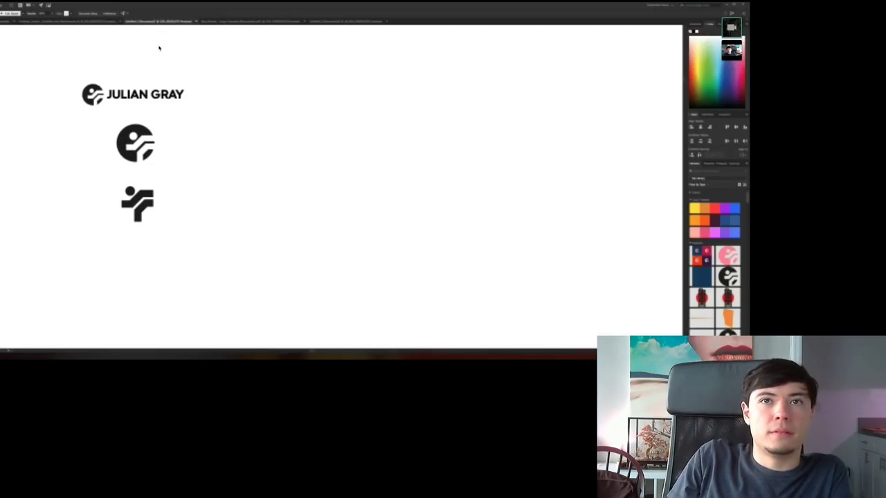
Scroll right to bring the pink-and-blue abstract poster artboard beside the logos.
scroll(159, 48, right, 5)
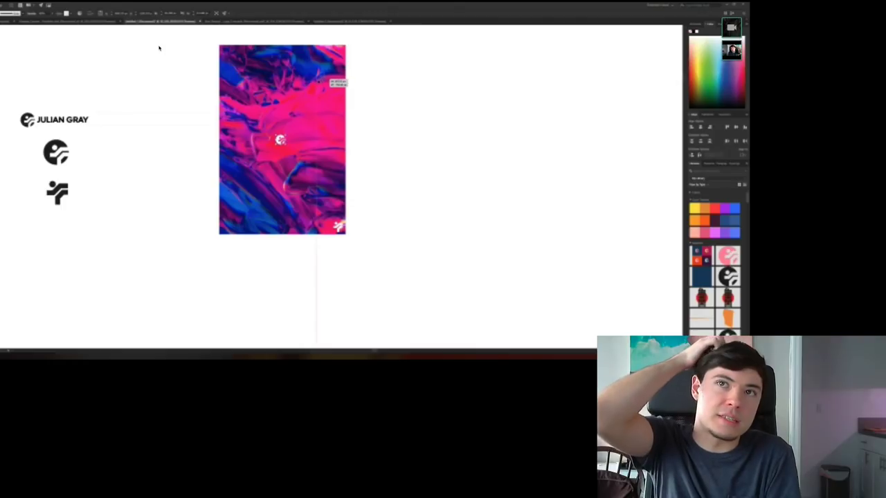
scroll(408, 87, down, 1)
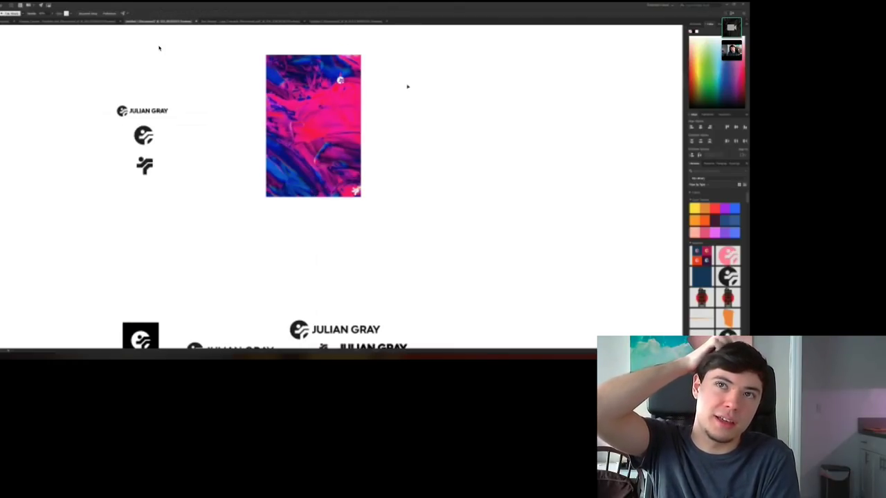
scroll(408, 86, up, 1)
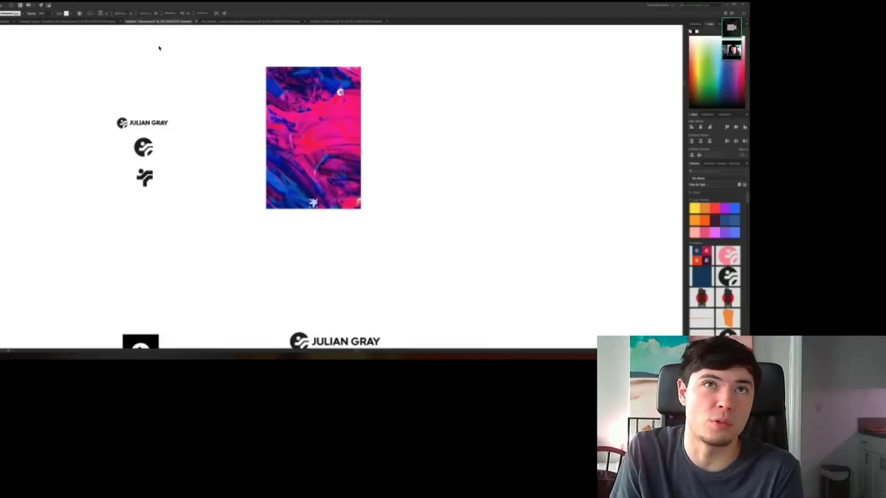
scroll(313, 203, up, 1)
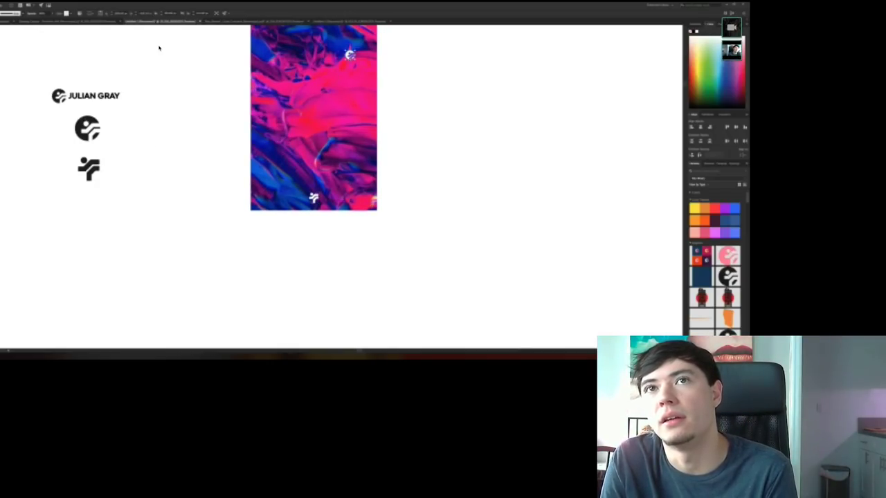
Place a large white circle mark on the poster centre, discard a stray pasted text block, and nudge it into place.
drag(350, 54, 310, 134)
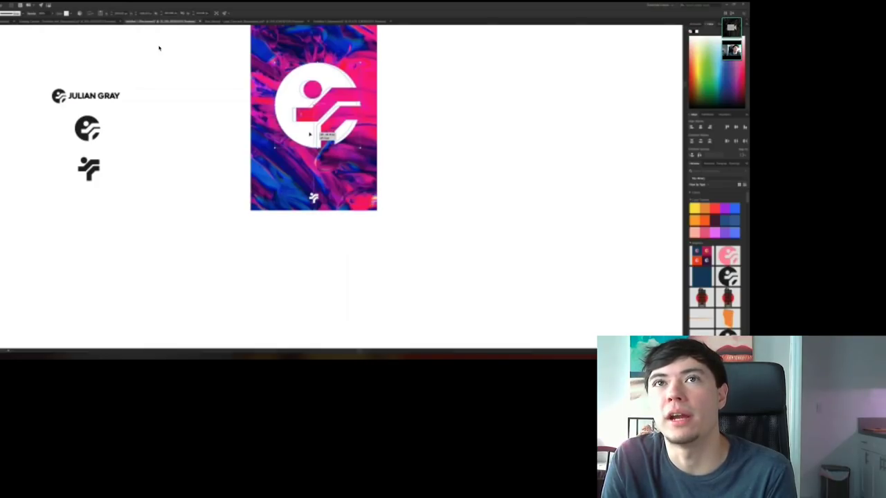
scroll(425, 119, down, 2)
scroll(443, 154, up, 1)
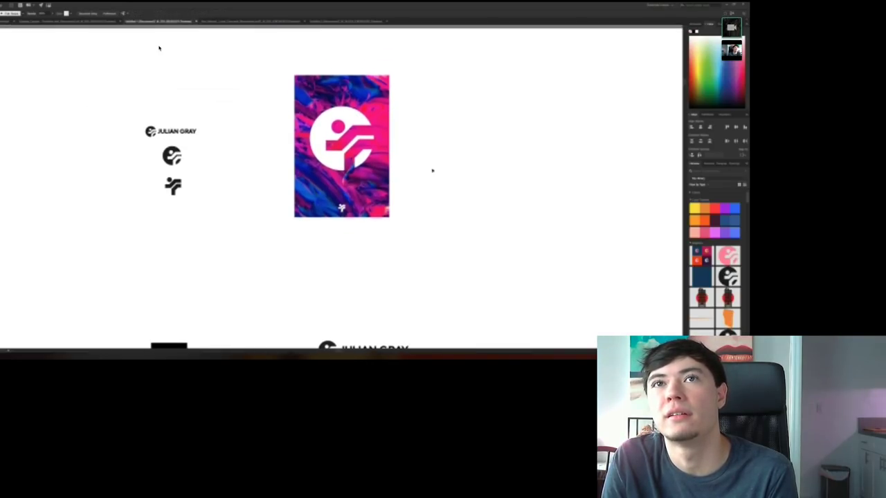
key(ctrl+v)
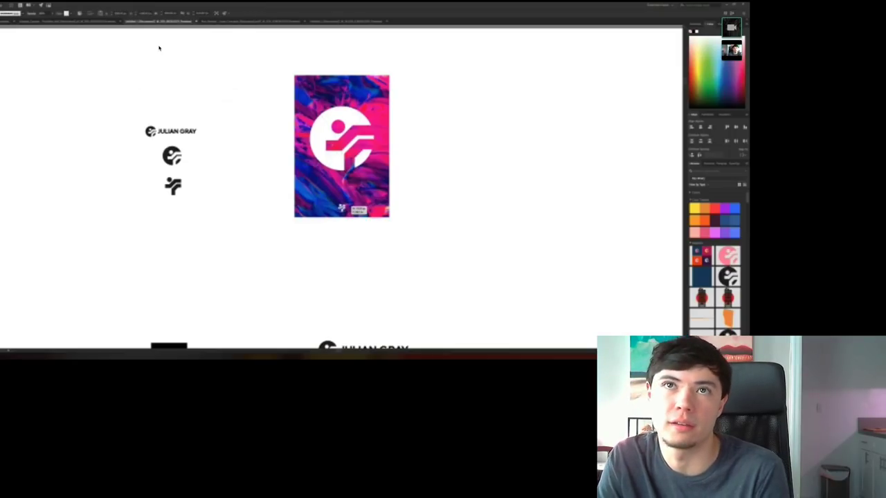
key(Delete)
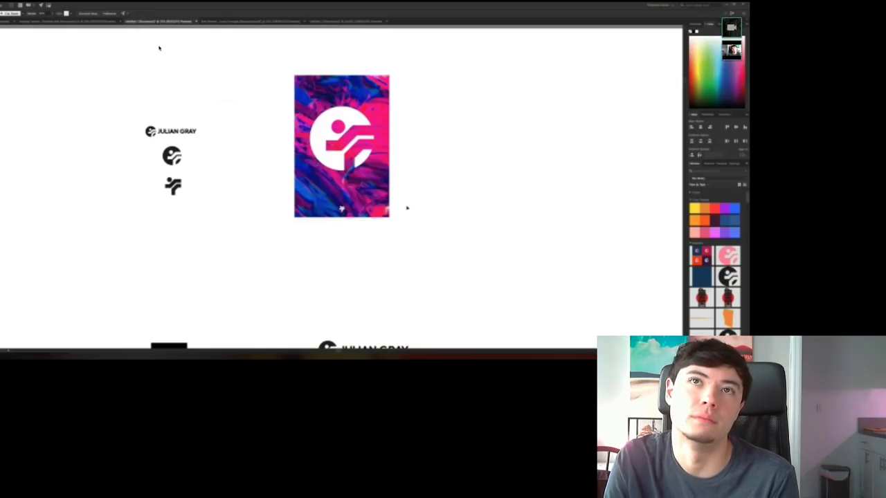
drag(326, 151, 337, 178)
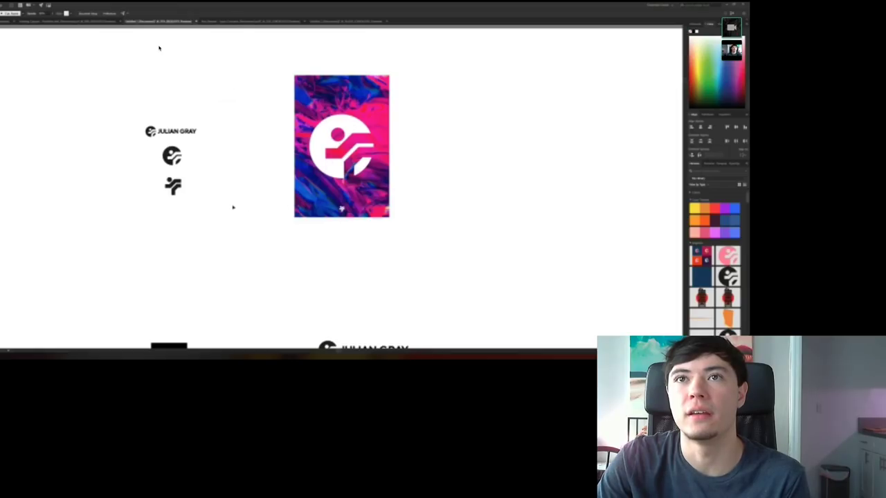
scroll(232, 207, down, 1)
scroll(233, 207, down, 2)
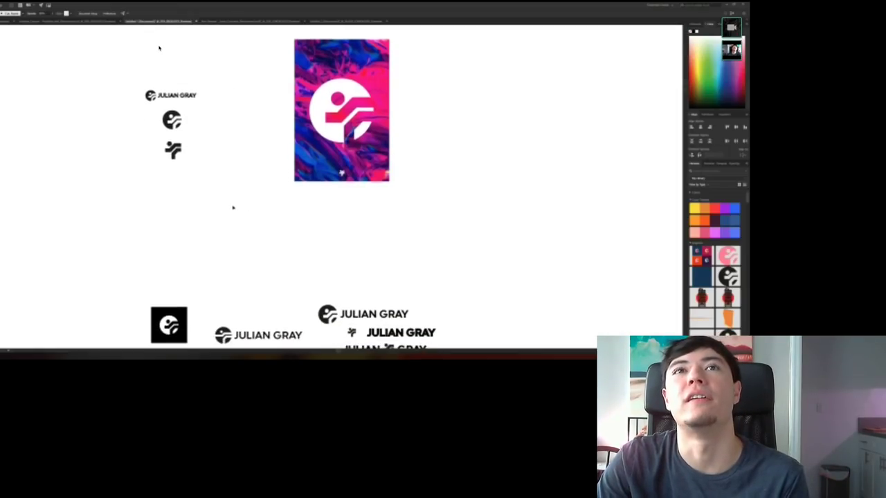
scroll(232, 207, up, 2)
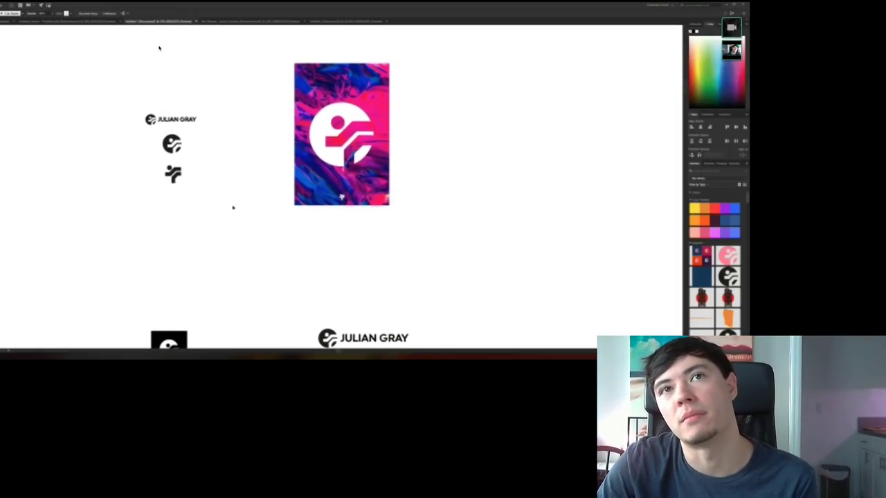
scroll(233, 207, up, 1)
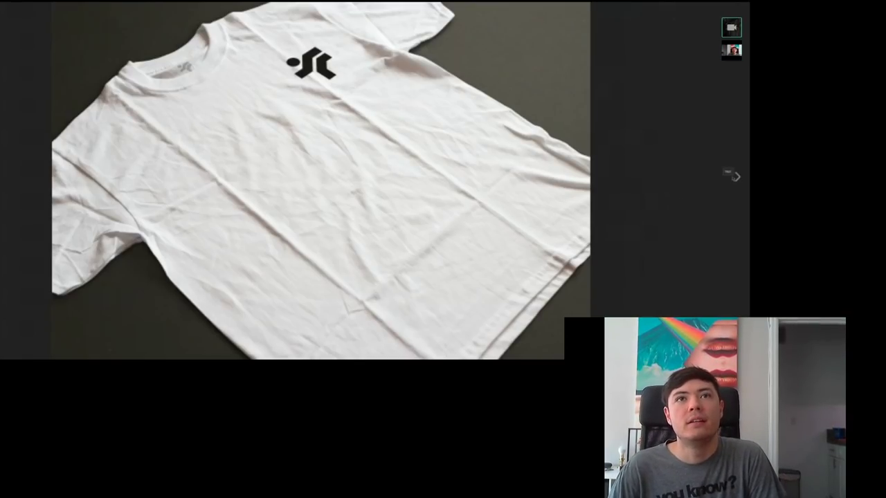
Advance the image viewer to the brick-wall street poster mockup.
click(736, 176)
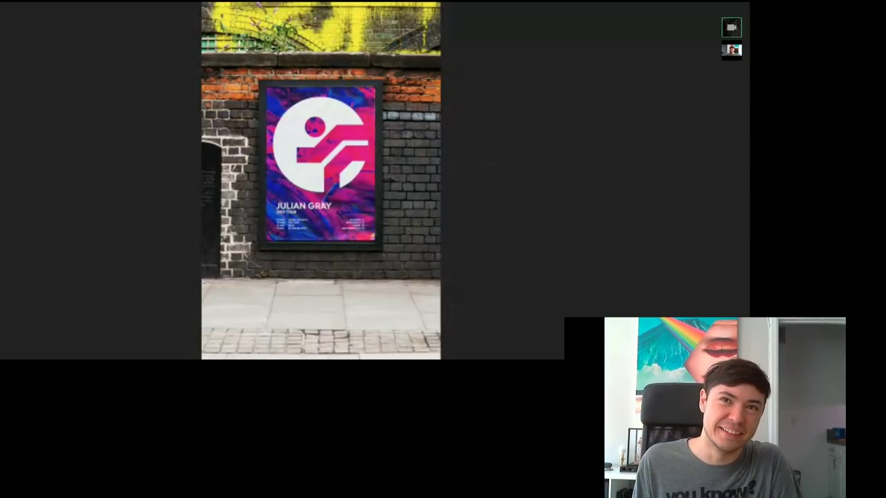
Step forward through the slides to the black JULIAN GRAY logo sheet.
key(Right)
key(Right)
key(Right)
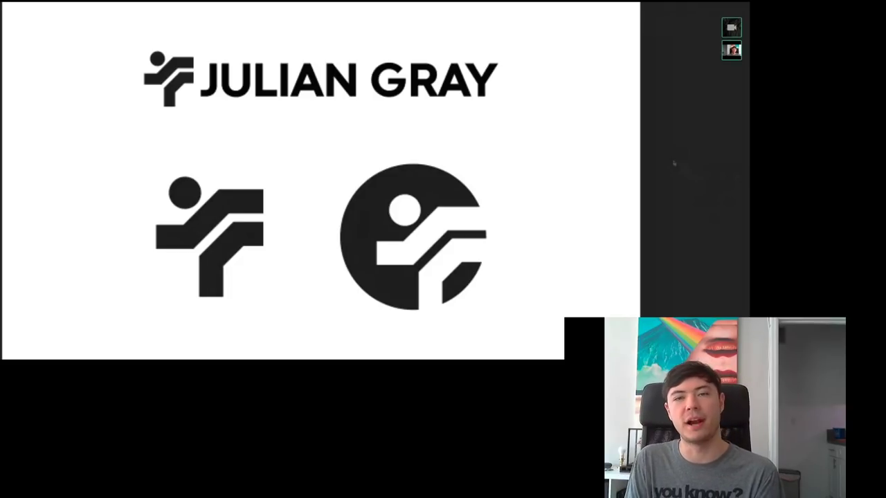
Move the presentation to the brick-wall street tour poster mockup slide.
key(Right)
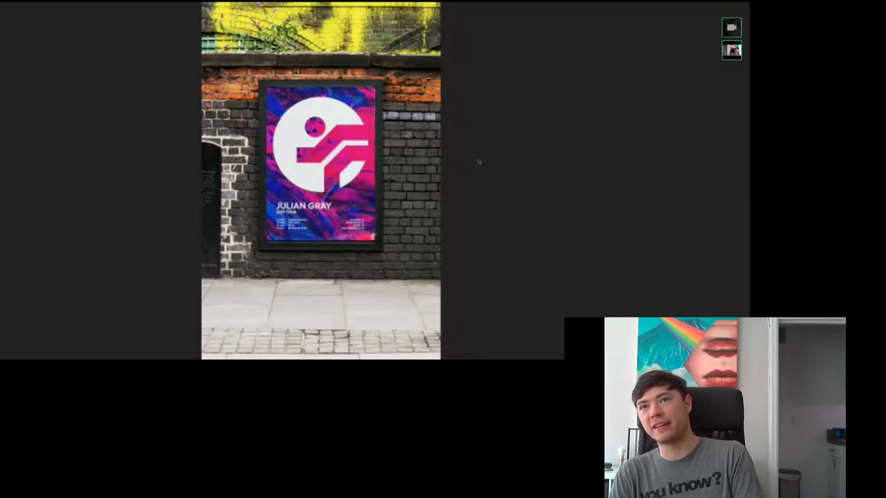